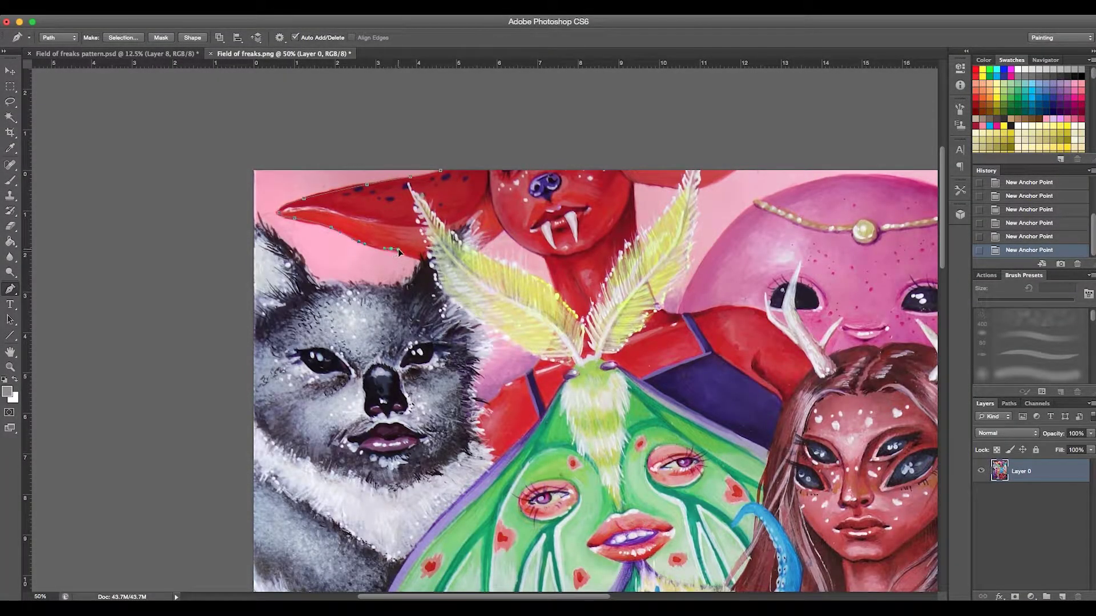
At 100% zoom, trace Pen anchors along the red hat's lower edge and down the grey creature's ear to the left edge.
left_click(413, 257)
key("super+plus")
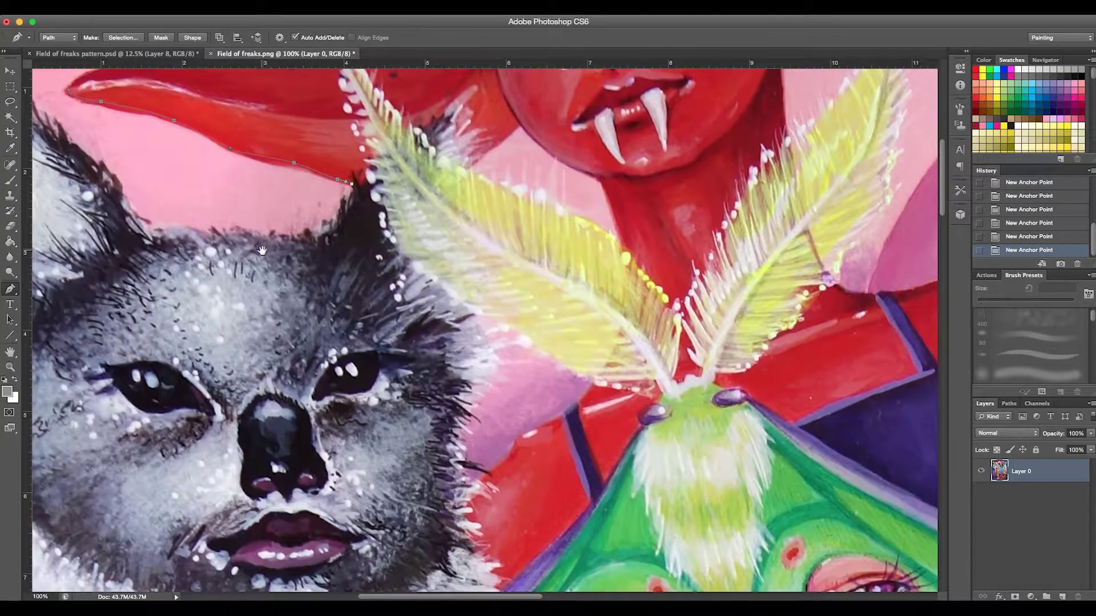
left_click_drag(262, 250, 409, 278)
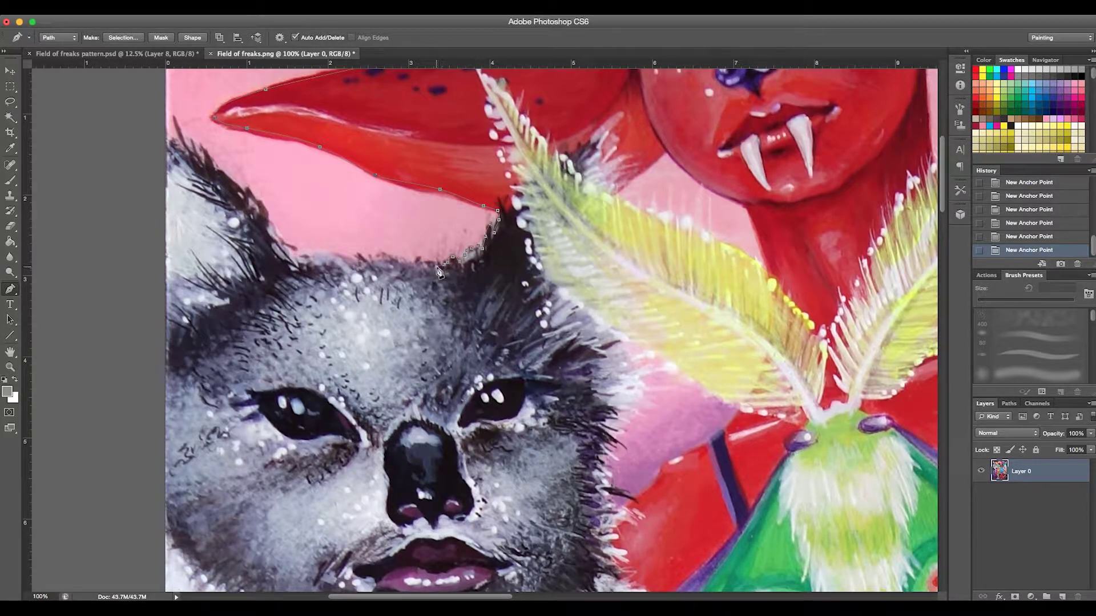
left_click(426, 264)
left_click(320, 257)
scroll(163, 194, "down", 4)
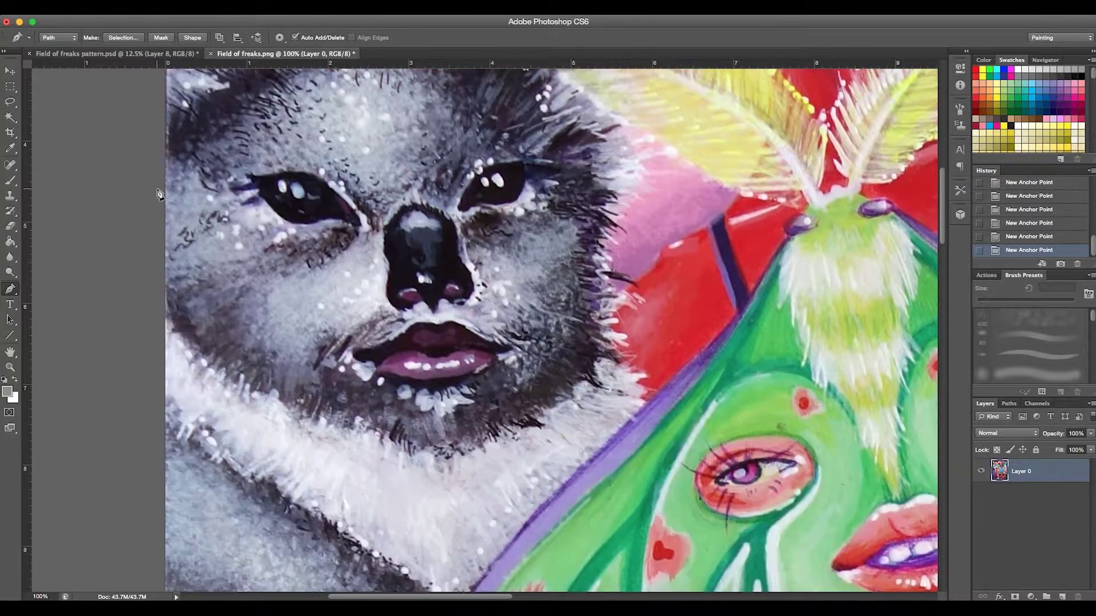
scroll(165, 177, "up", 7)
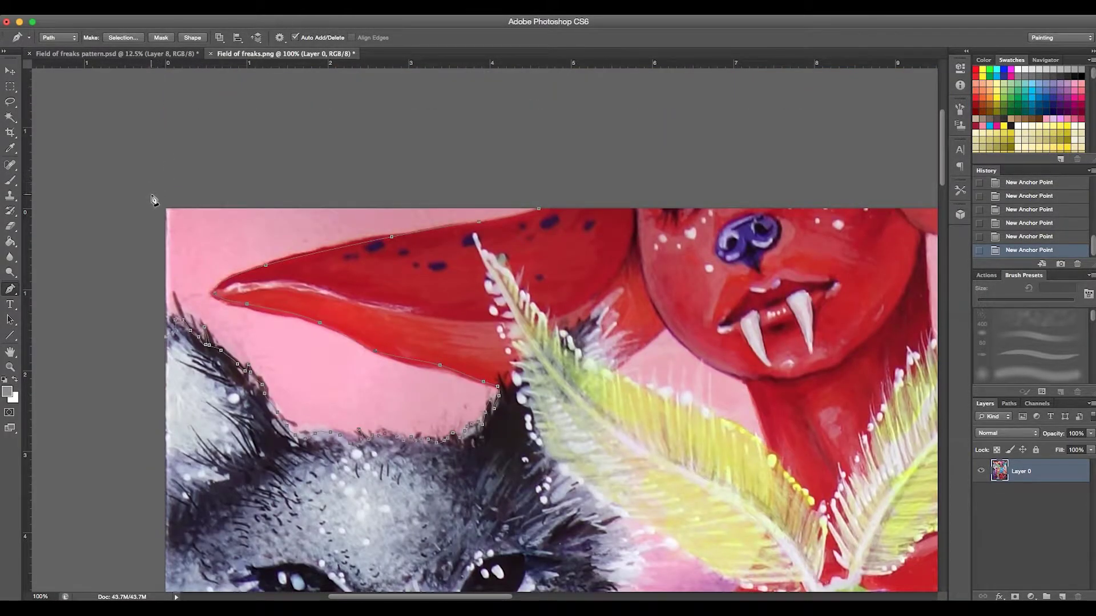
Close the first traced outline and start a new path along the feather edge.
left_click(539, 209)
scroll(547, 221, "right", 3)
scroll(547, 222, "down", 2)
left_click(795, 165)
left_click(818, 266)
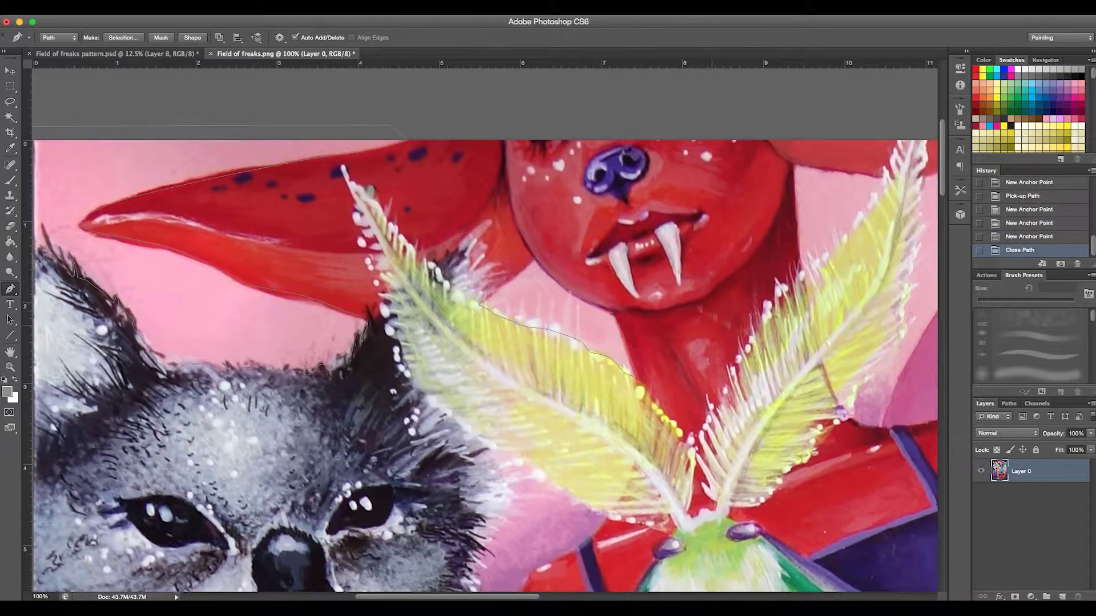
scroll(818, 266, "right", 4)
scroll(818, 266, "up", 3)
left_click_drag(621, 355, 637, 392)
left_click(688, 266)
Continue the outline down the feather's right edge and across the pink head's top.
scroll(679, 285, "right", 4)
scroll(679, 286, "down", 1)
left_click(511, 233)
left_click(500, 314)
left_click(492, 375)
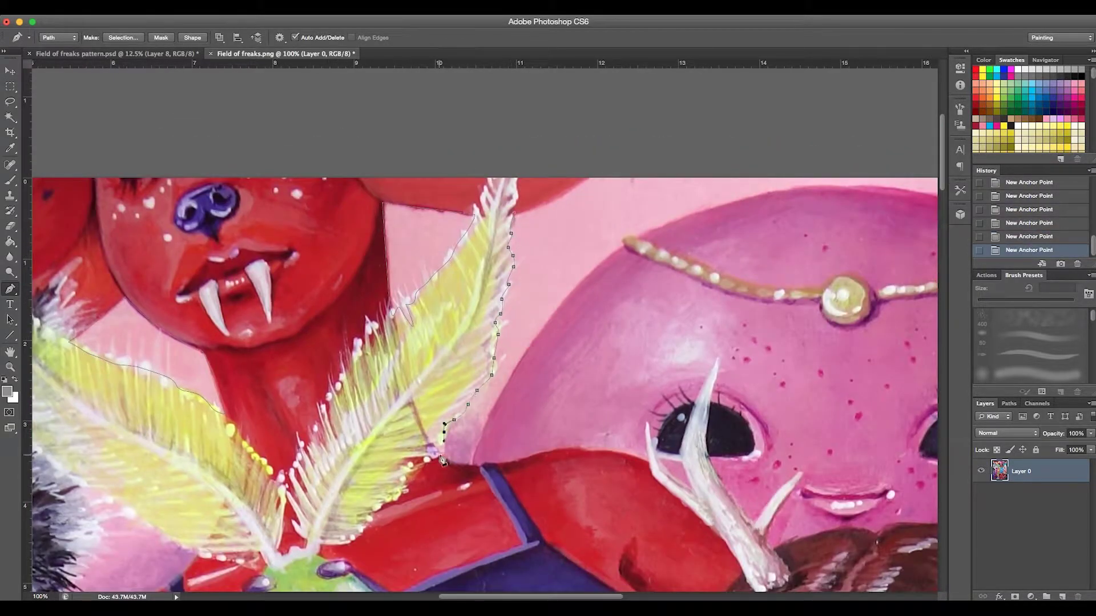
left_click(454, 420)
left_click(474, 465)
scroll(638, 241, "right", 5)
left_click(671, 253)
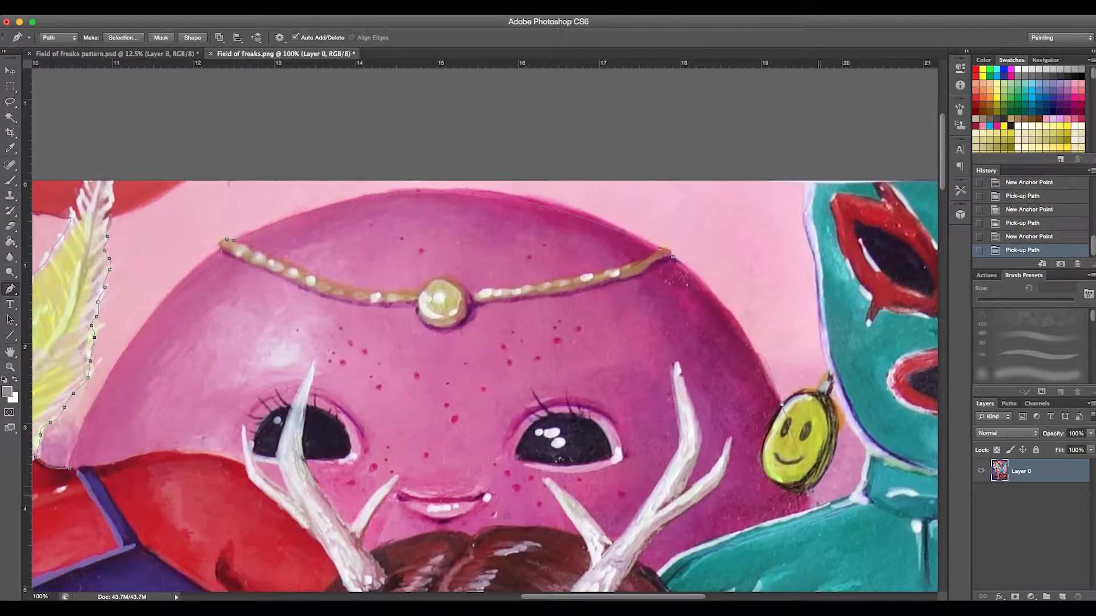
left_click(807, 166)
scroll(578, 311, "right", 2)
scroll(578, 311, "down", 1)
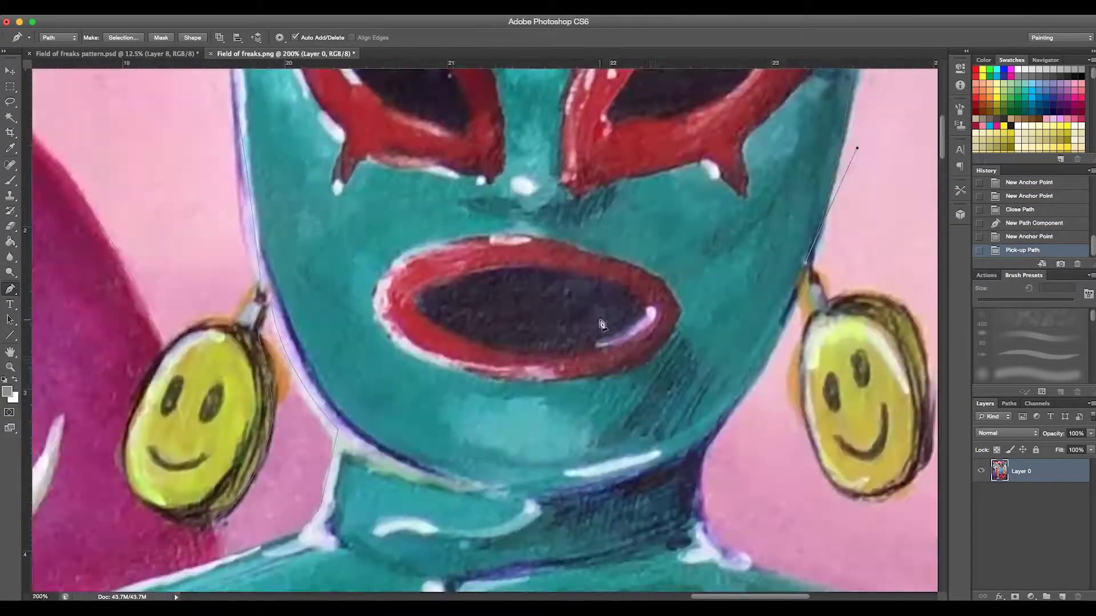
scroll(599, 297, "right", 3)
Outline around the teal figure's earring, neck and the purple patch by the hair.
left_click(588, 277)
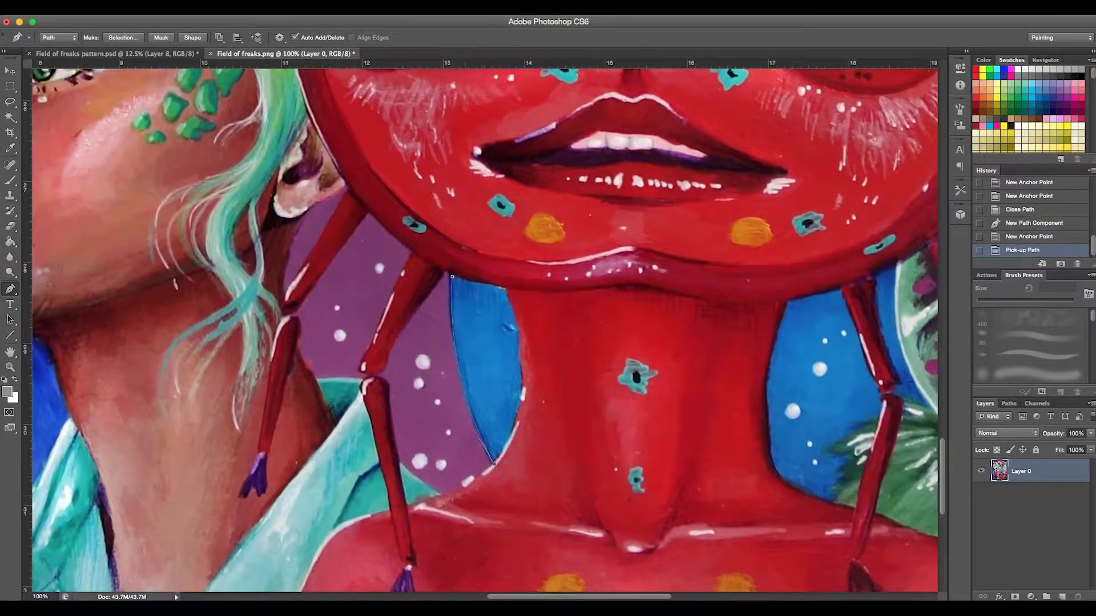
left_click(388, 389)
left_click_drag(375, 377, 388, 362)
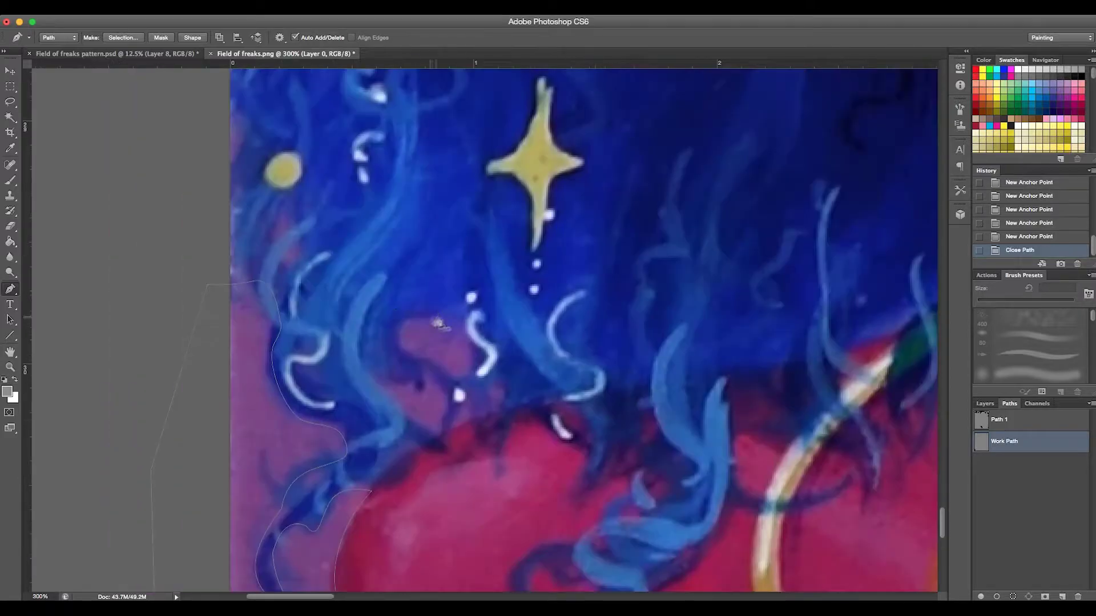
left_click(394, 334)
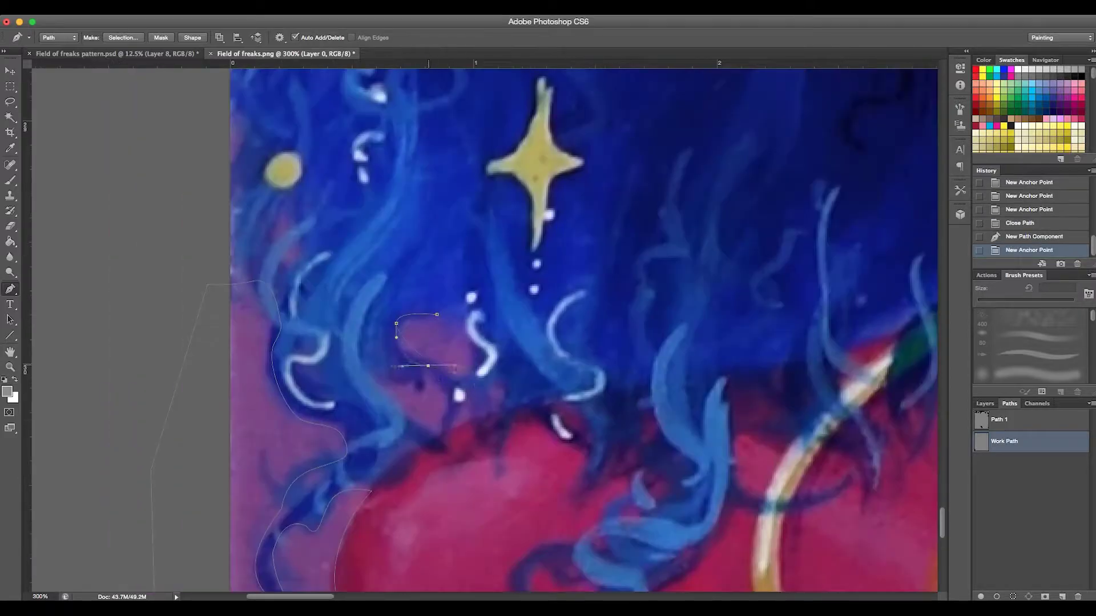
left_click(416, 379)
left_click(480, 386)
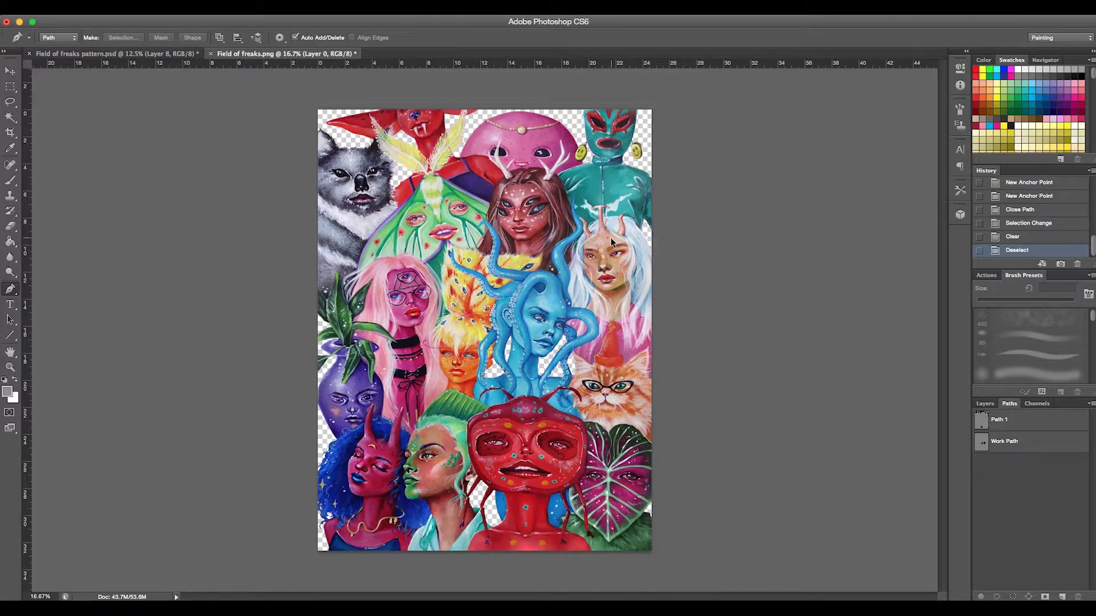
Enlarge the canvas by a relative 5 cm width and height, then check its 4089 × 5185 px size.
scroll(1030, 217, "up", 2)
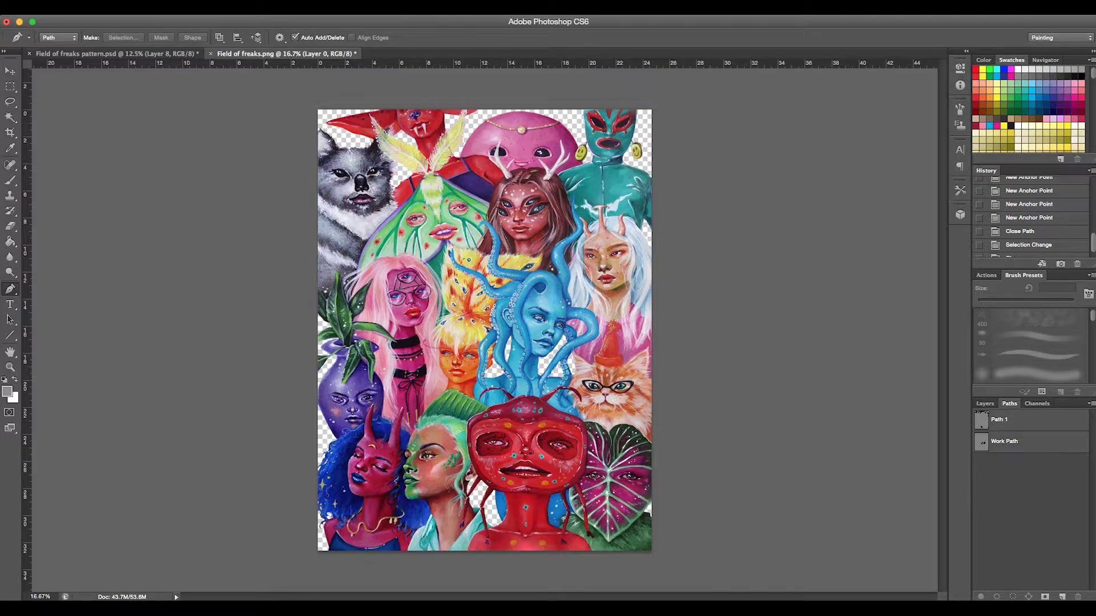
key("super+alt+c")
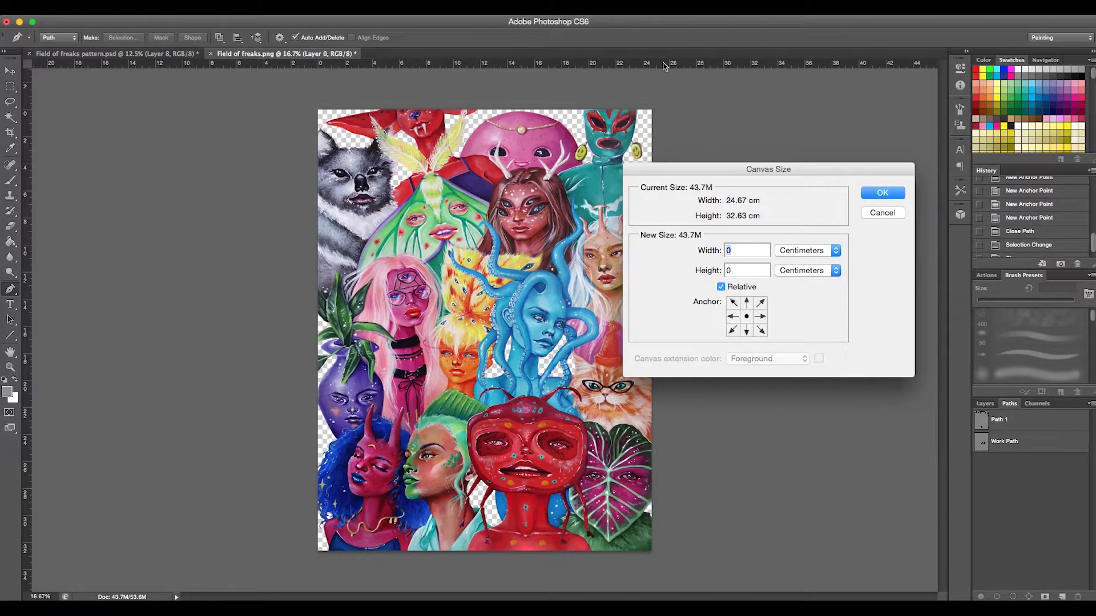
type("5")
key("Tab")
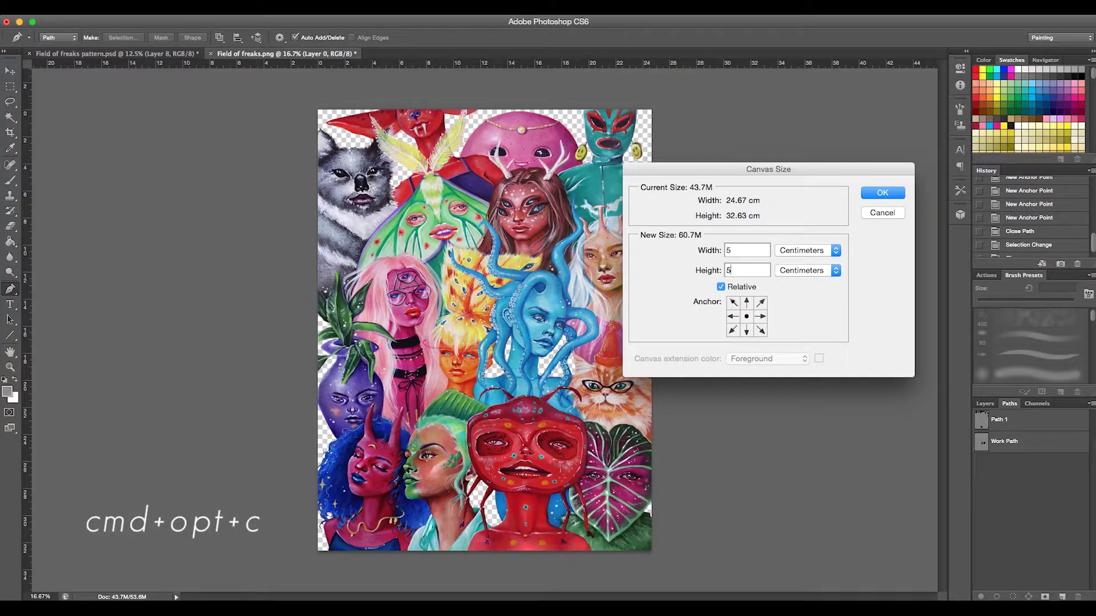
key("Return")
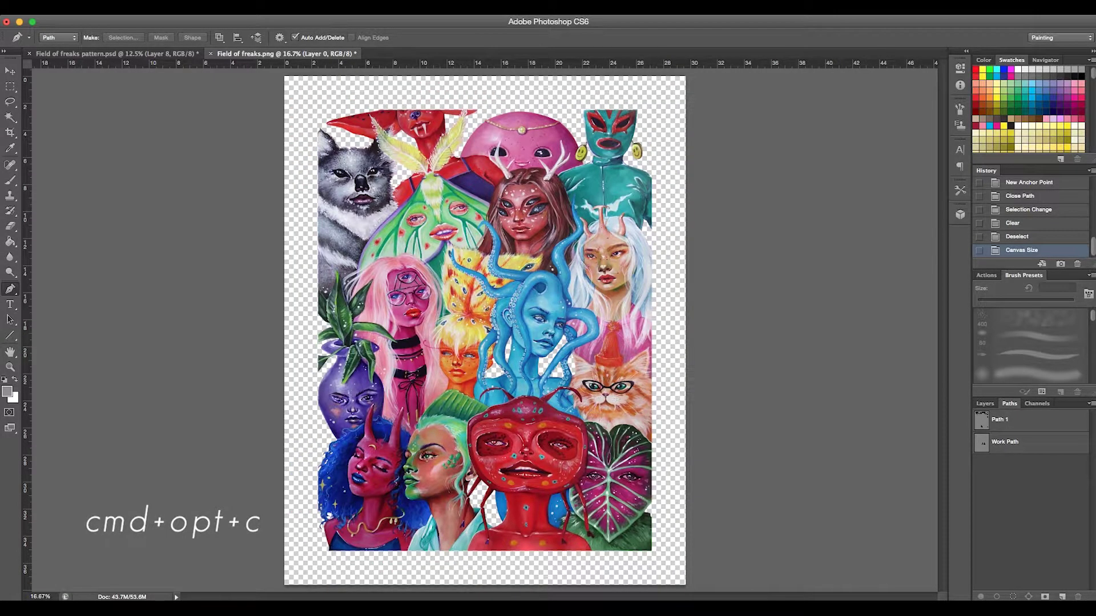
key("super+minus")
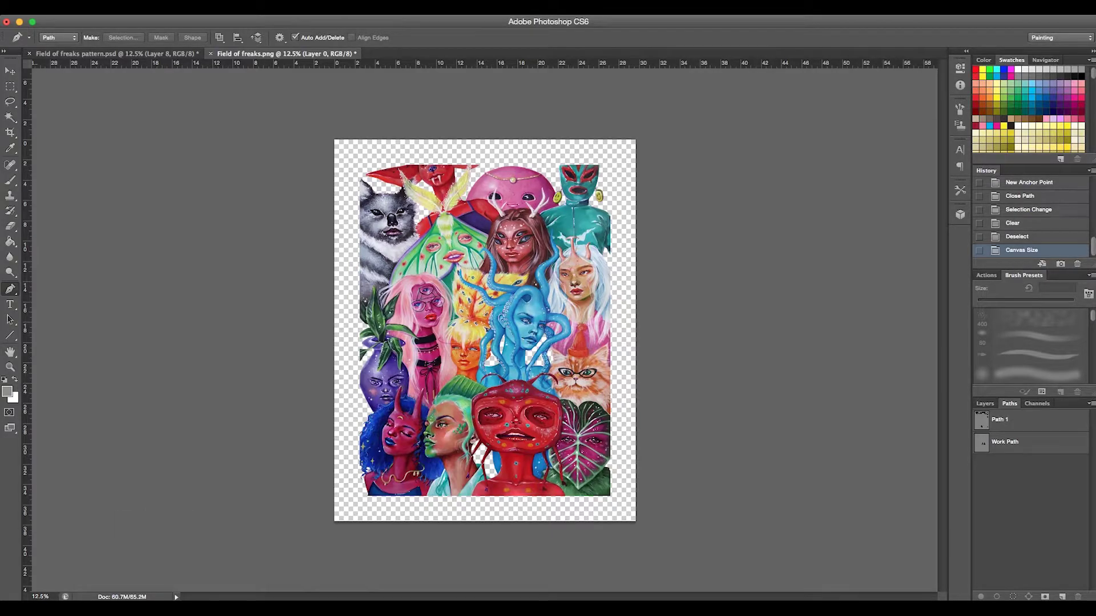
key("super+plus")
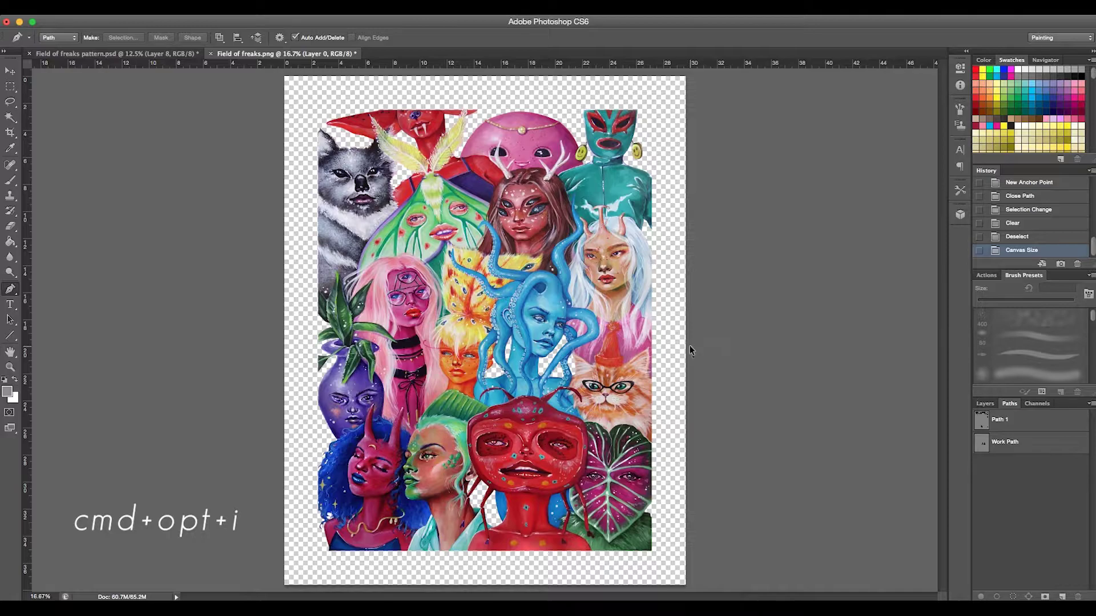
key("super+alt+i")
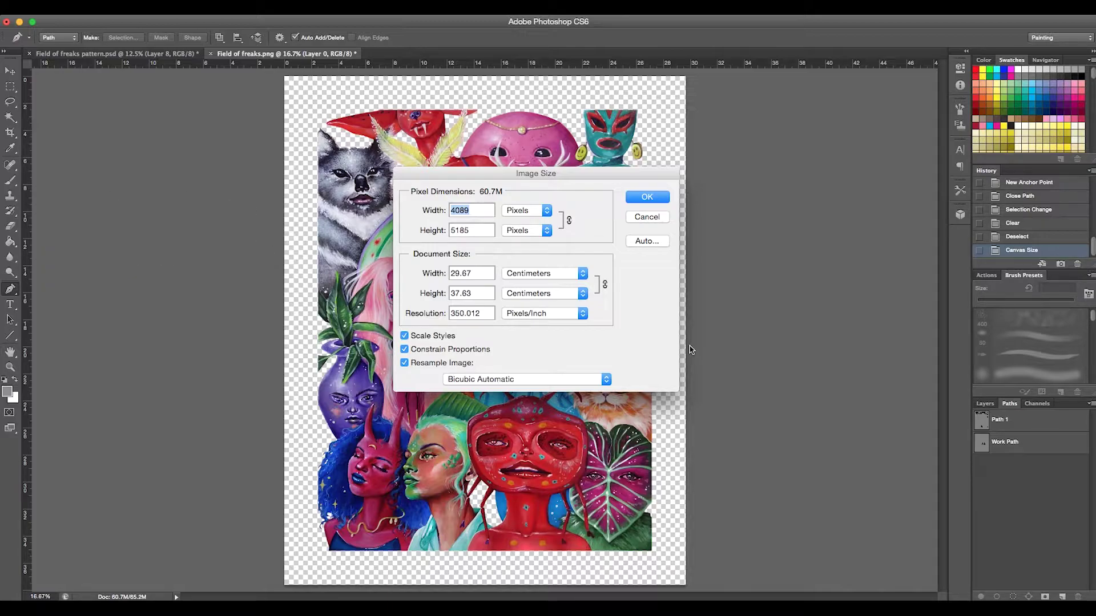
Apply the Offset filter with horizontal -2044, vertical -2592 and Wrap Around.
key("Escape")
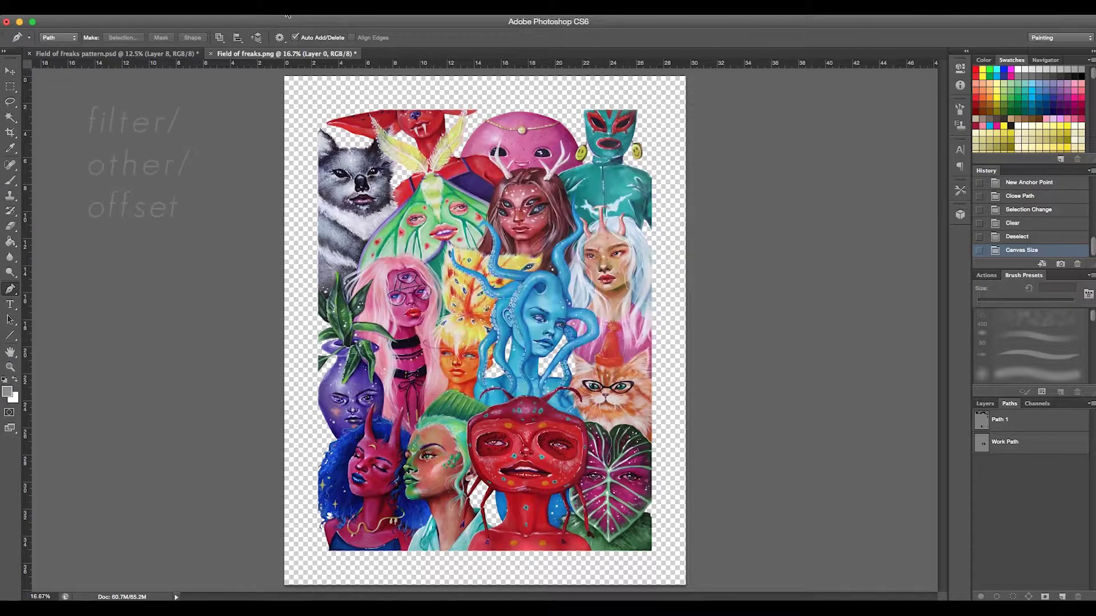
left_click(255, 6)
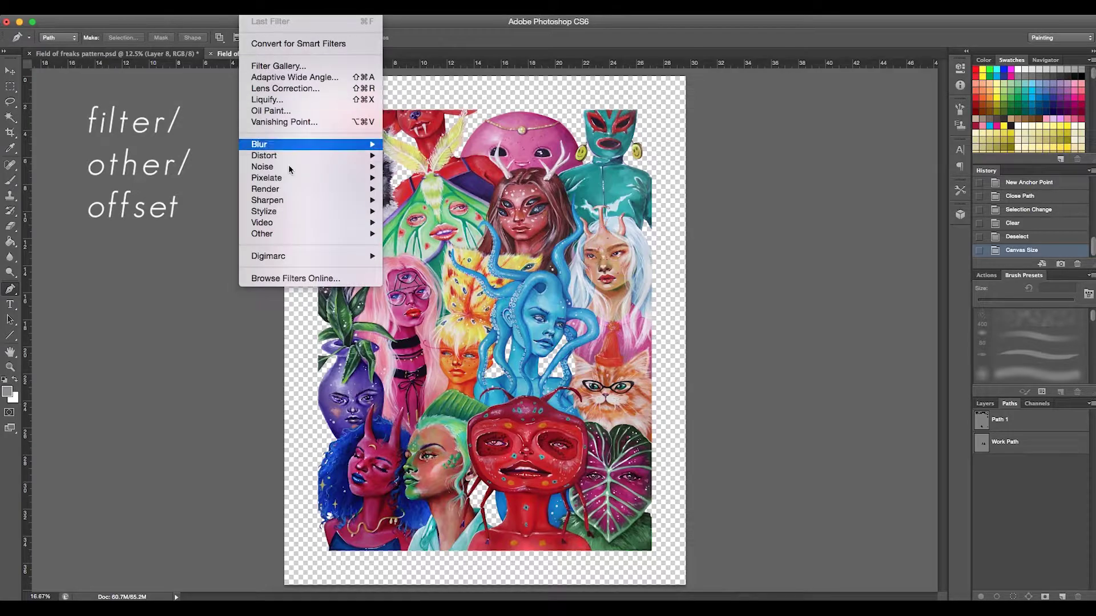
mouse_move(297, 235)
left_click(411, 281)
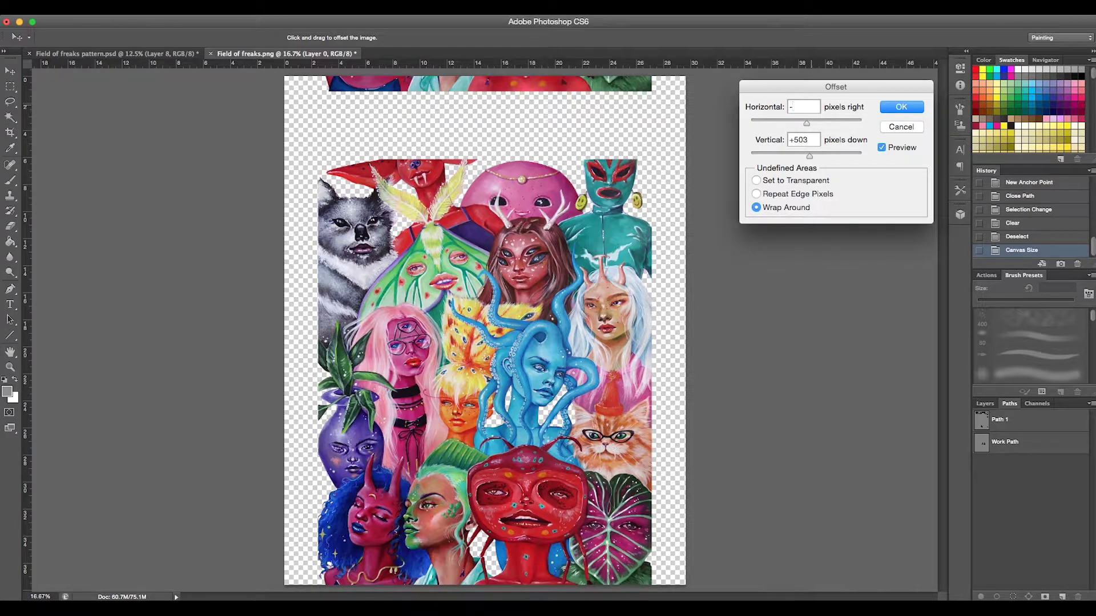
type("-2044")
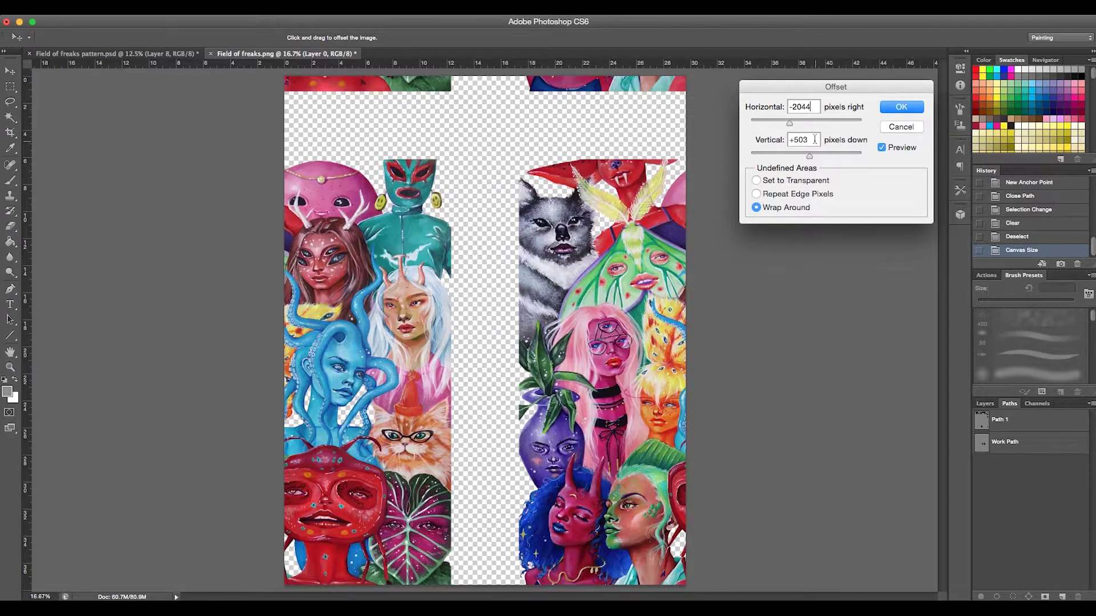
key("Tab")
key("BackSpace")
type("-2592")
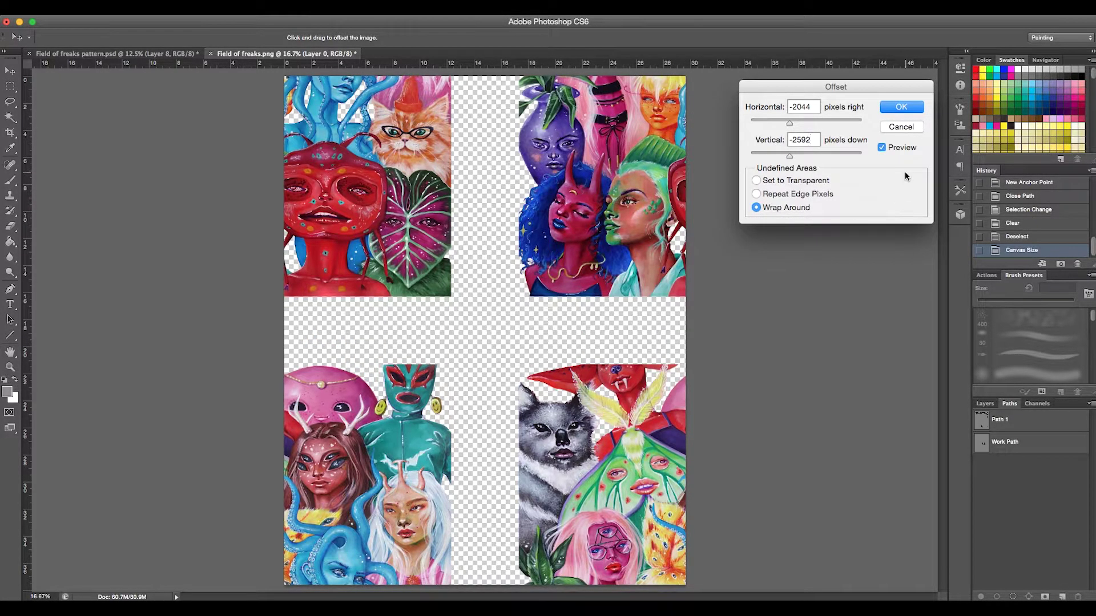
key("super+minus")
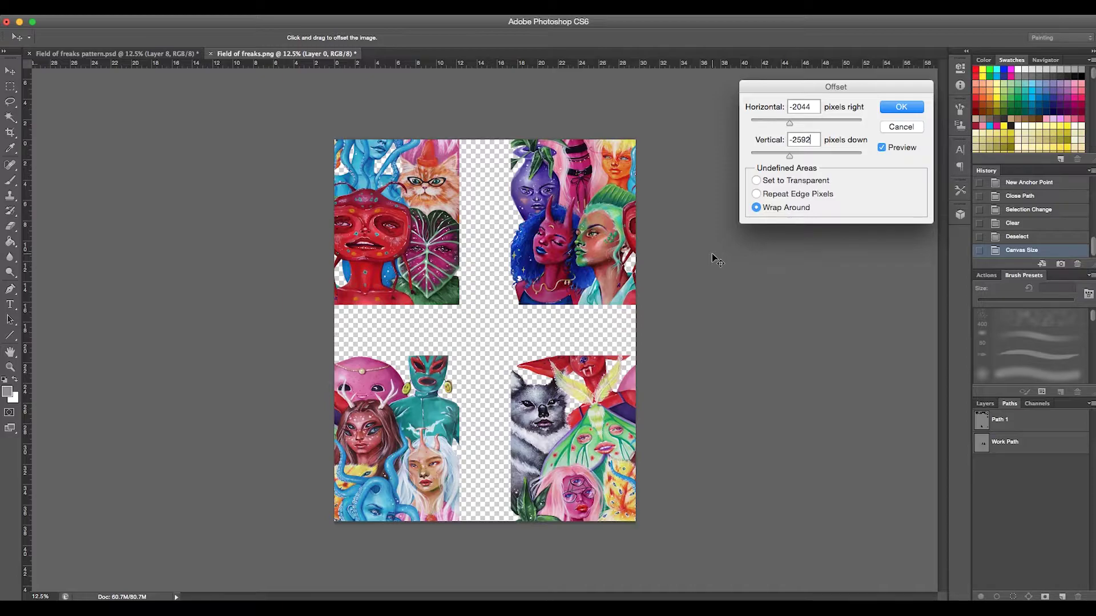
left_click(901, 107)
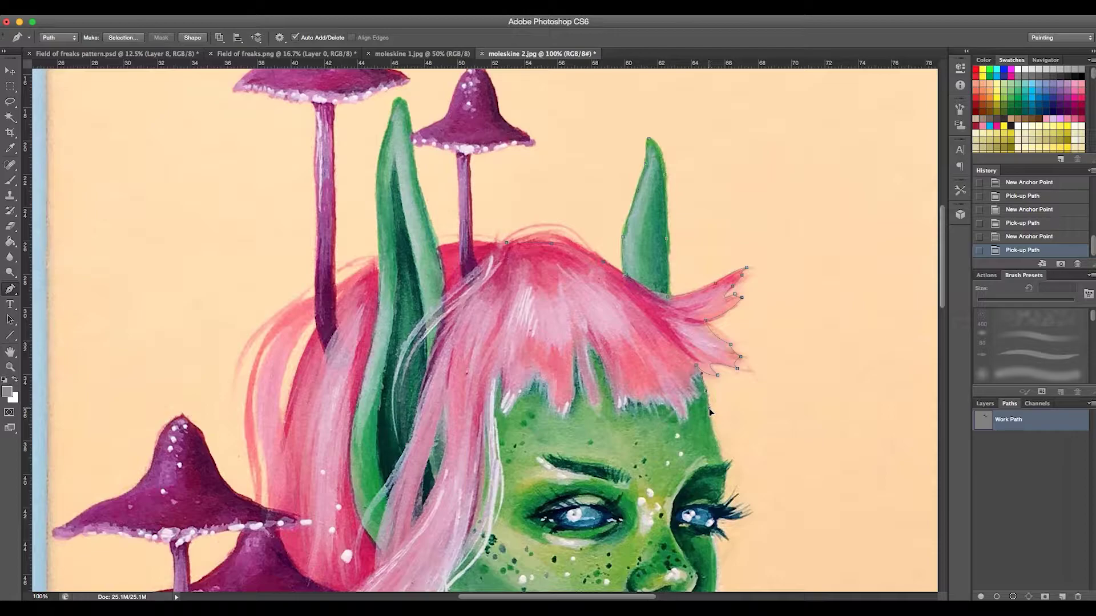
Copy the green pink-haired girl and blue antennae girl from the moleskine scan into the repeat print.
left_click(709, 408)
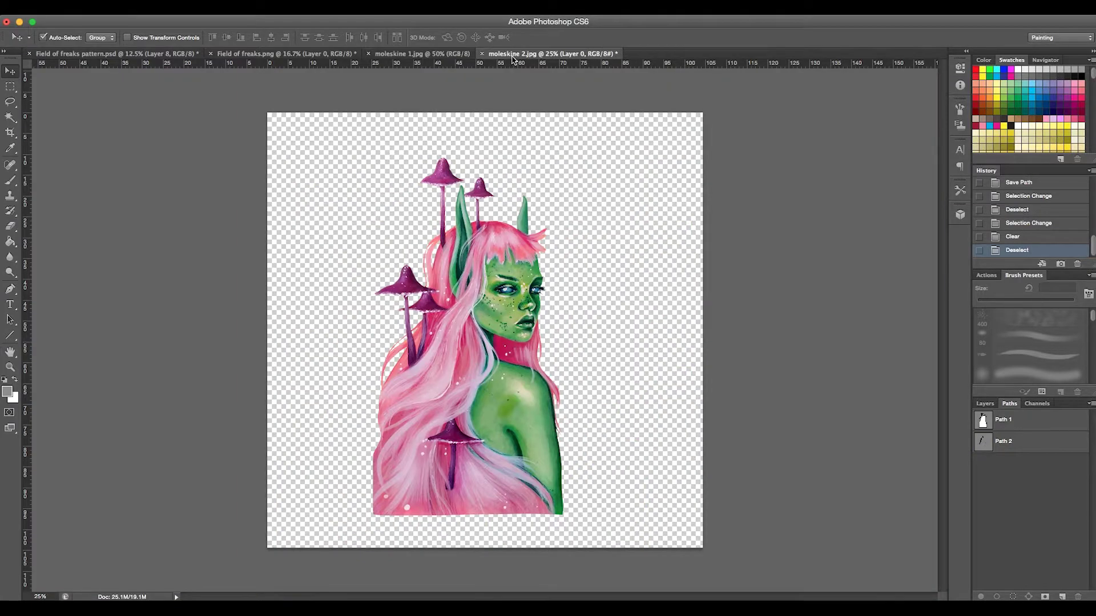
left_click_drag(512, 59, 514, 160)
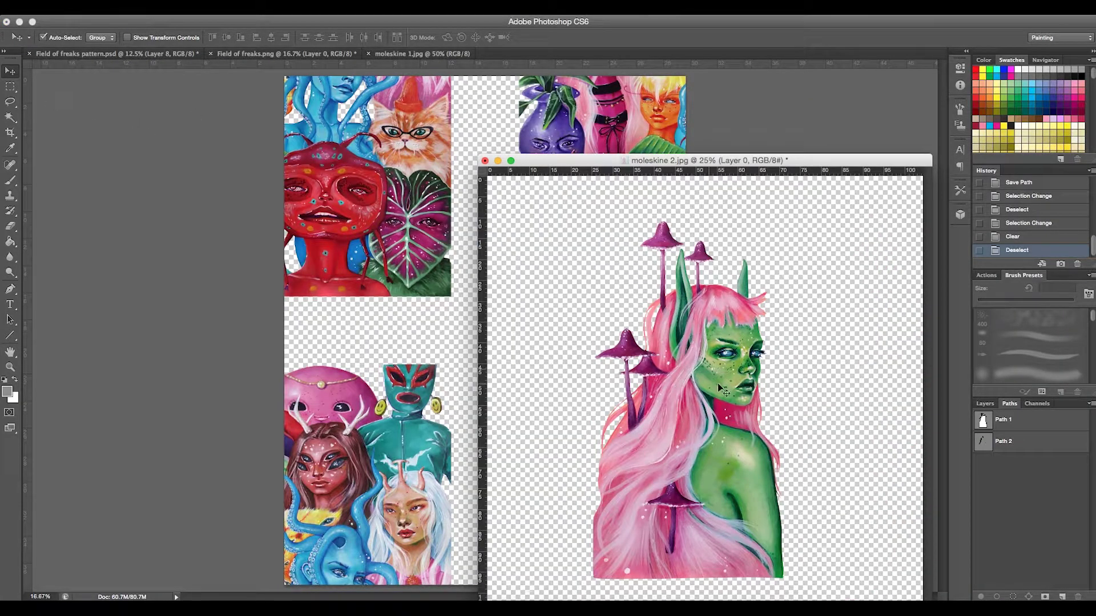
left_click_drag(718, 388, 550, 287)
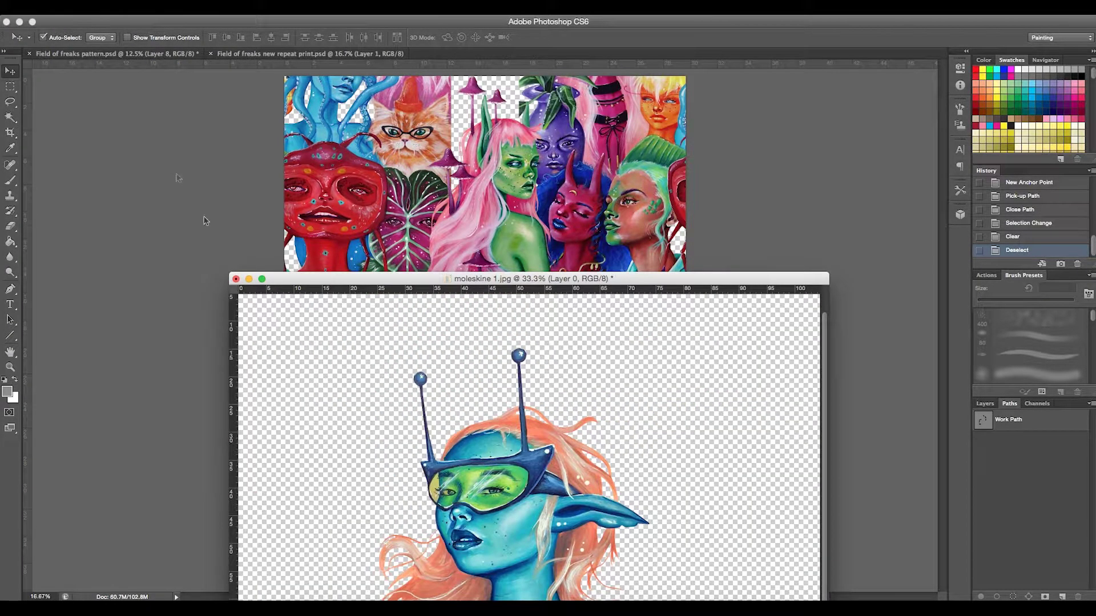
left_click_drag(519, 511, 496, 404)
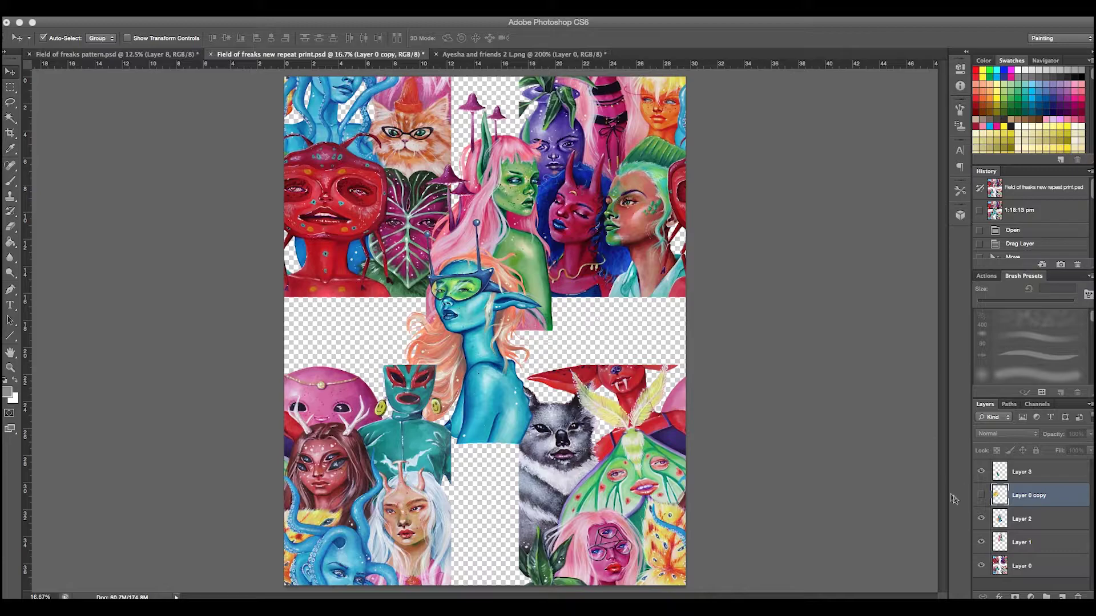
Show the yellow elephant layer and copy a lassoed piece of Layer 0 onto a new layer above it.
left_click(984, 500)
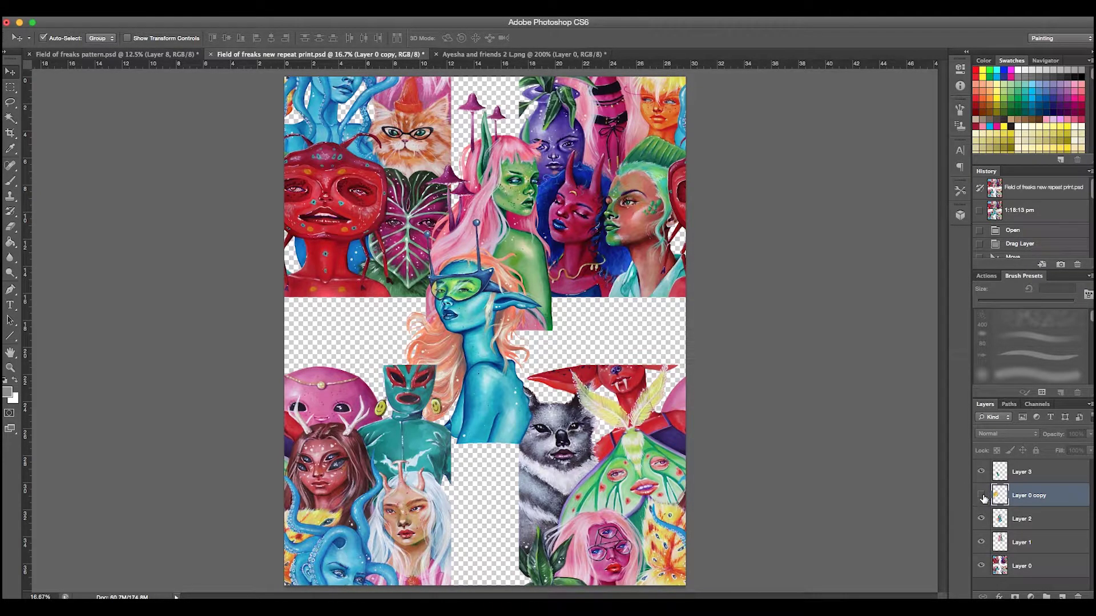
left_click(982, 496)
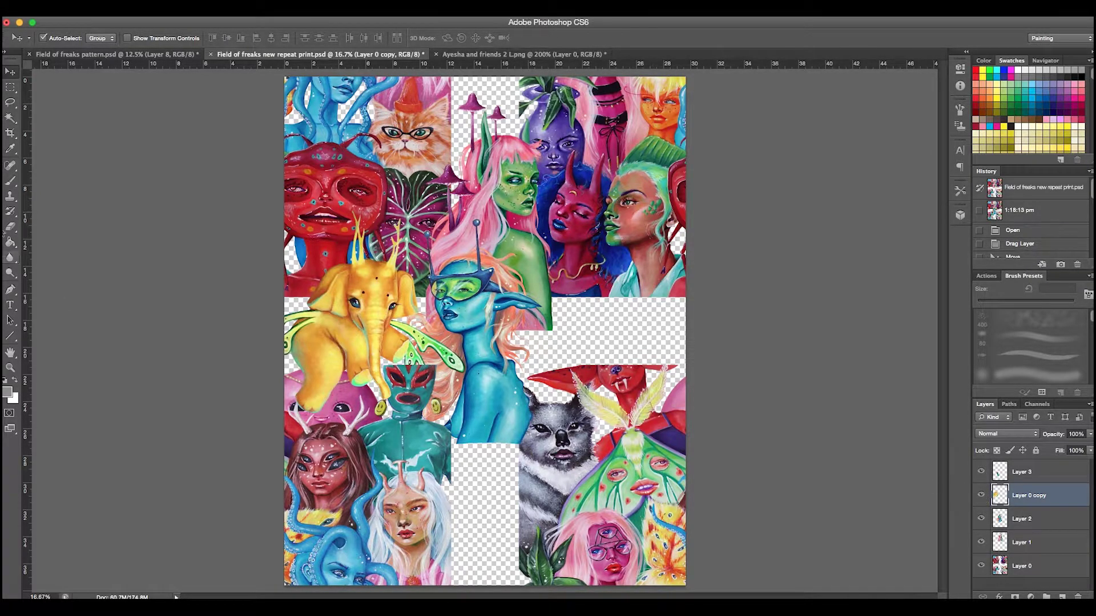
left_click(385, 400)
key("l")
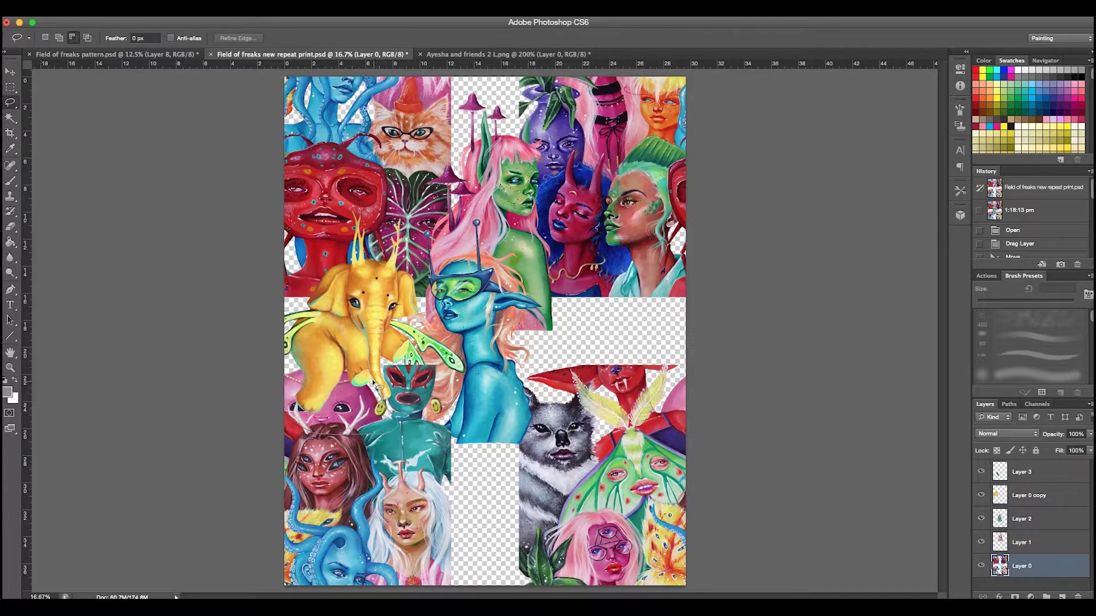
left_click_drag(374, 380, 367, 367)
left_click_drag(303, 354, 250, 407)
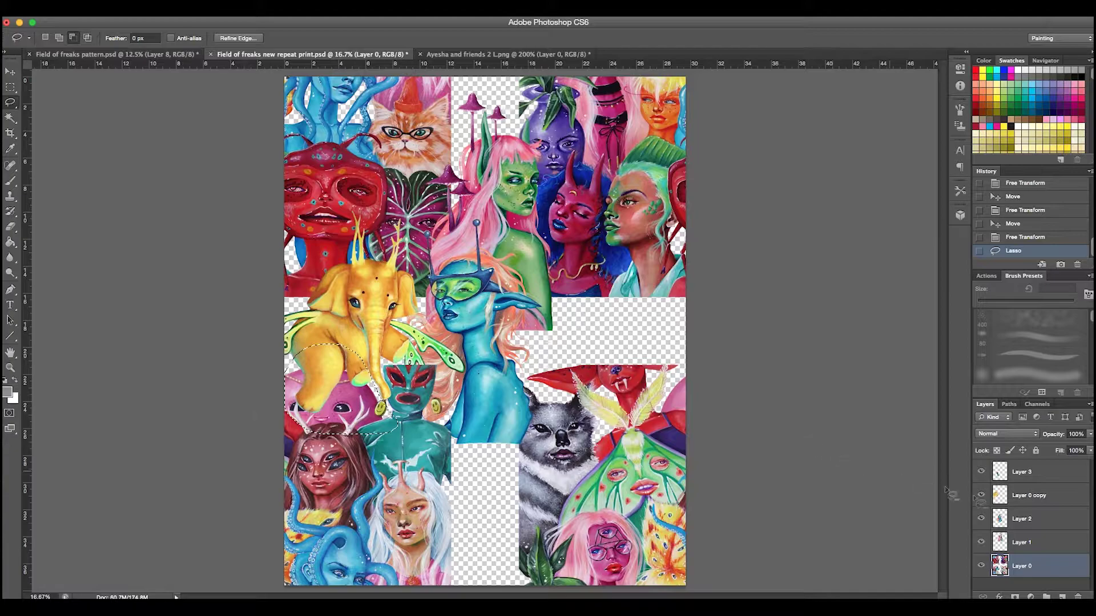
key("super+c")
key("super+v")
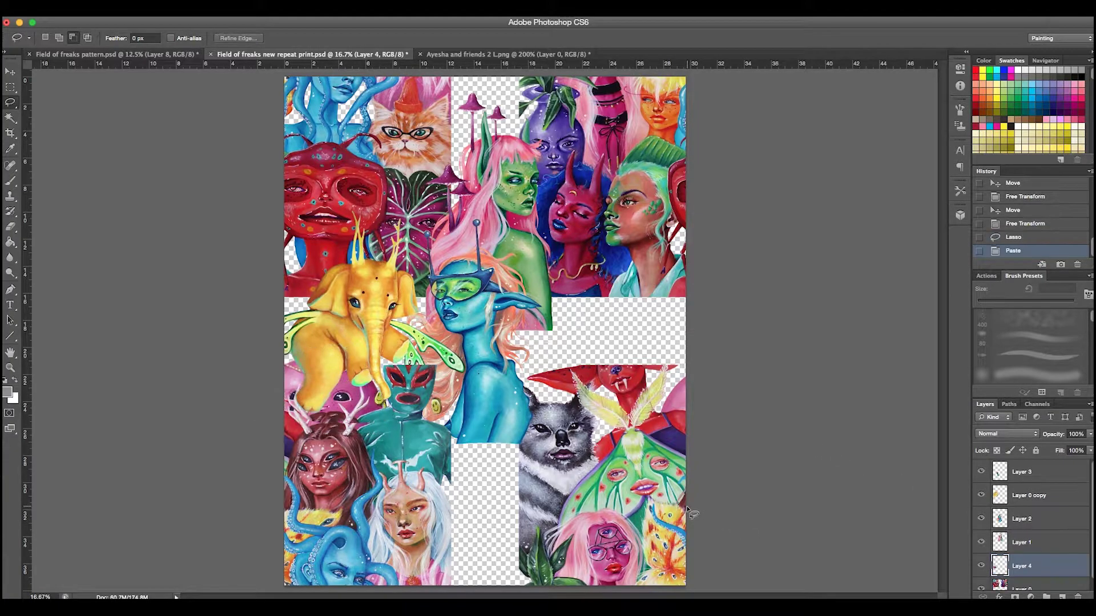
key("super+bracketright")
Move and nudge the pasted piece into alignment.
key("super+equal")
key("v")
left_click_drag(358, 345, 359, 358)
key("Down")
key("Down")
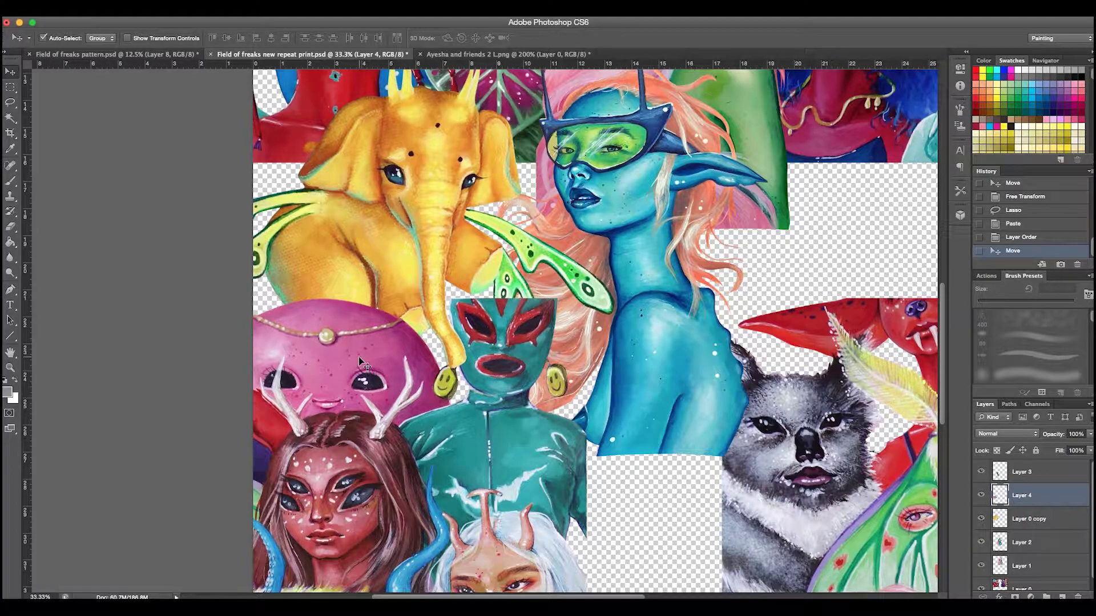
key("super+minus")
Delete Layer 3, copy the orange hair area to a new layer, and enter a 4 cm canvas width increase.
key("Delete")
key("l")
mouse_move(429, 447)
left_mouse_down()
mouse_move(452, 411)
mouse_move(455, 319)
mouse_move(448, 305)
mouse_move(361, 309)
left_mouse_up()
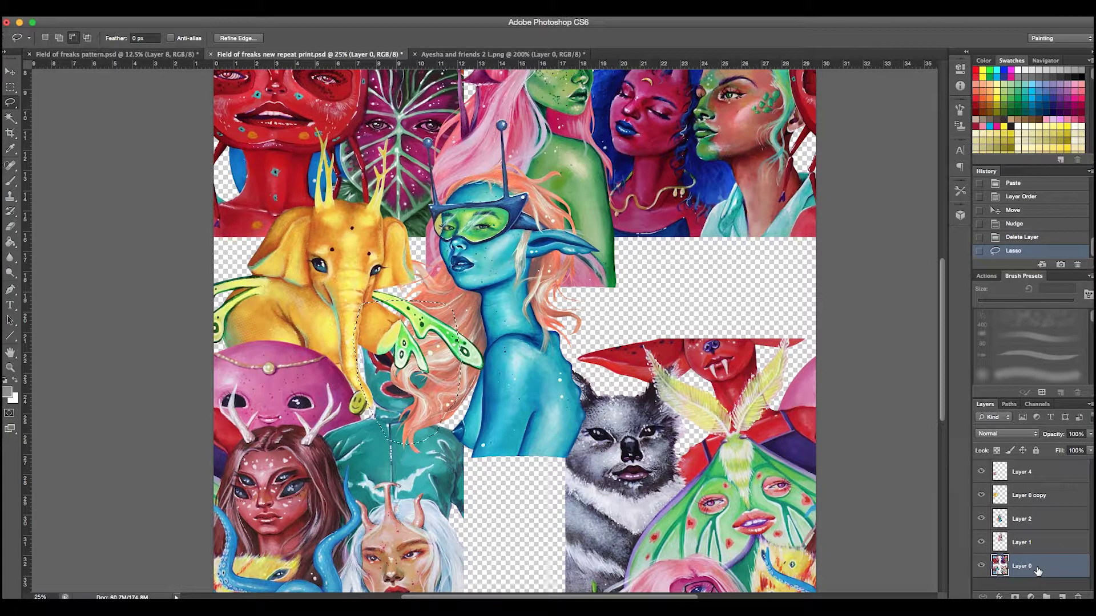
key("super+c")
key("super+v")
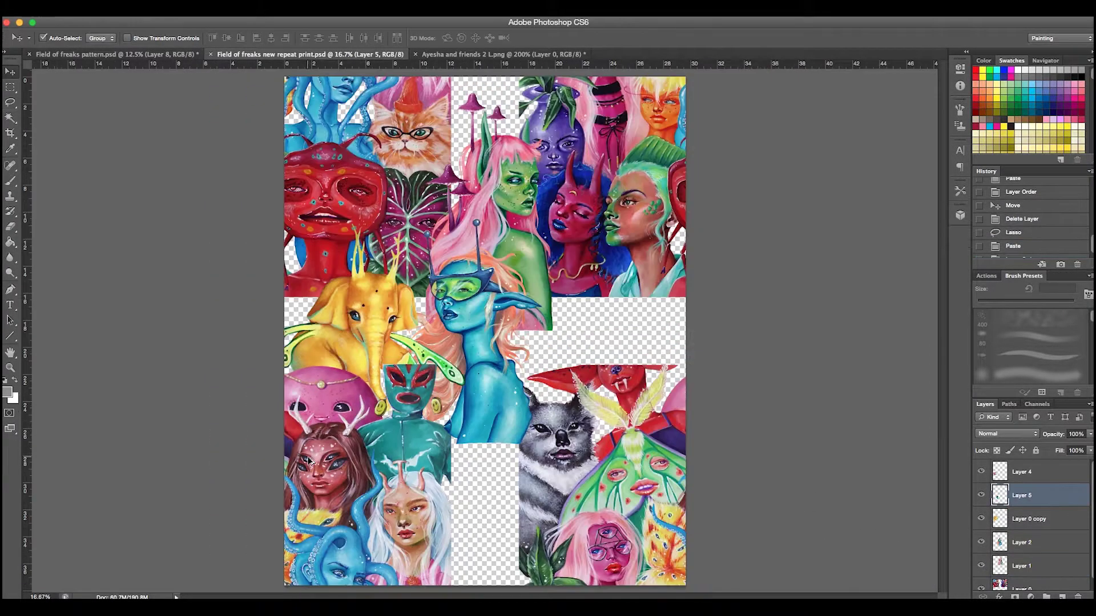
key("alt+super+c")
type("4")
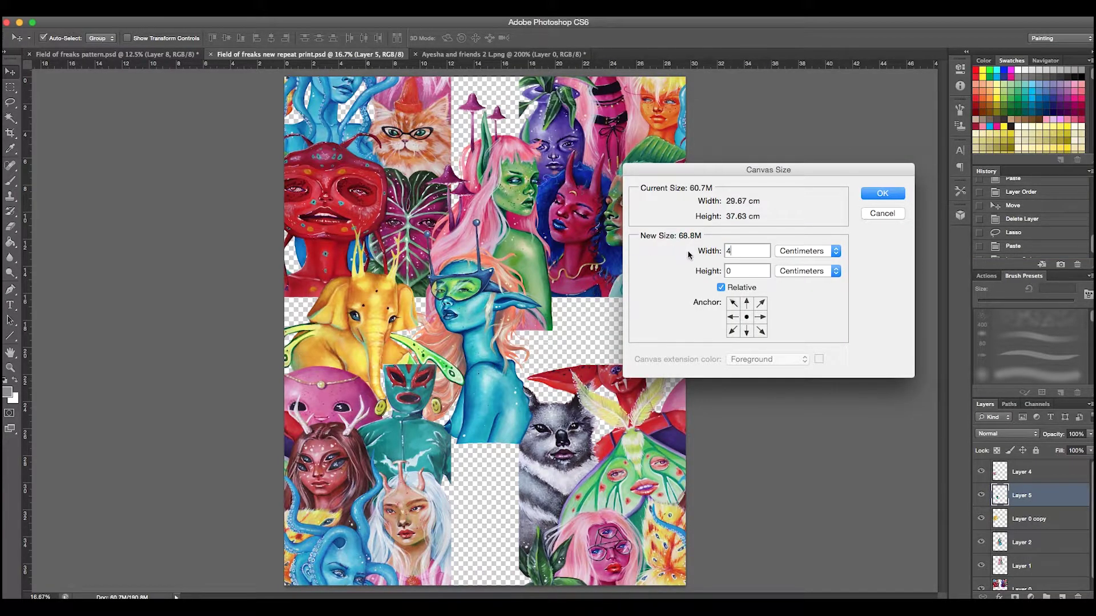
Widen the canvas by 4 cm and select the elephant's overhanging wing with a straight-edged outline.
key("Return")
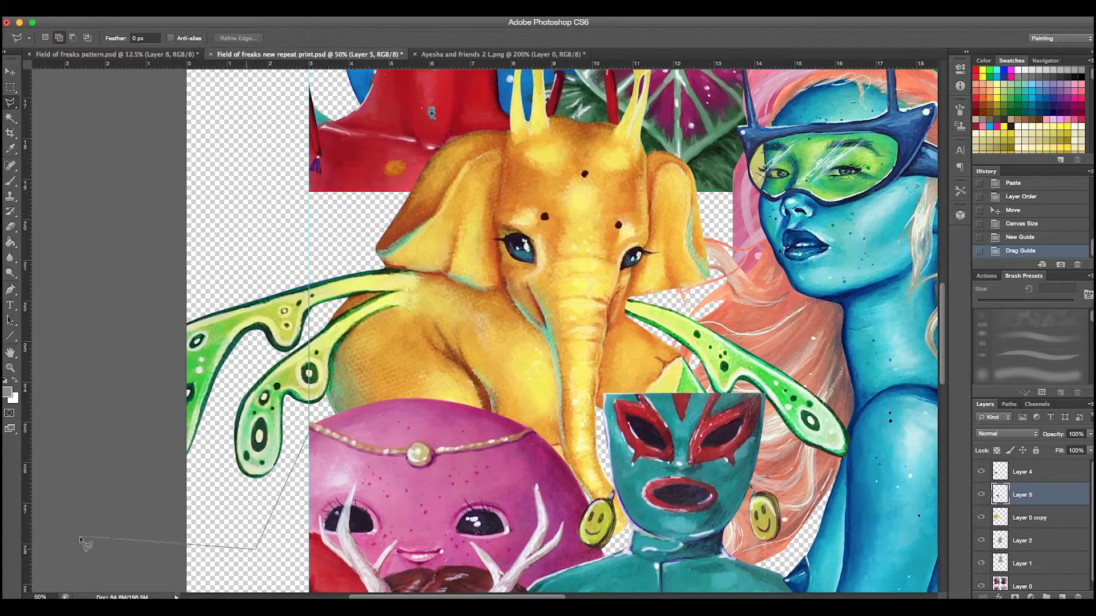
left_click(45, 565)
left_click(308, 549)
left_click(360, 434)
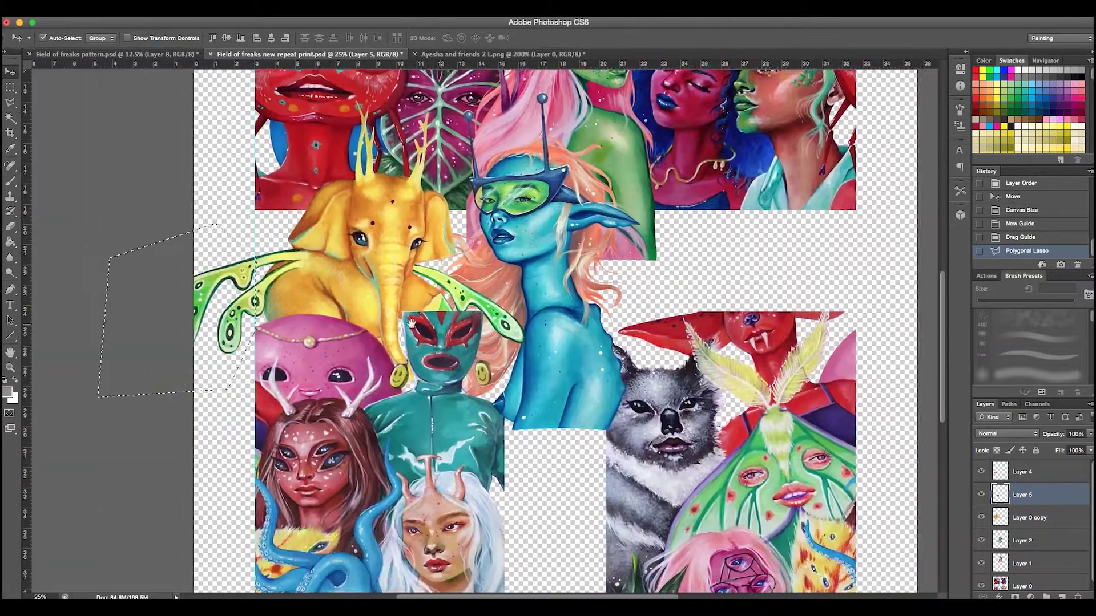
Place a guide at 21.59 cm, move the wing to the right edge, and send Layer 6 to the bottom.
left_click_drag(842, 64, 842, 245)
key("ctrl+plus")
left_click_drag(323, 285, 665, 353)
key("ctrl+plus")
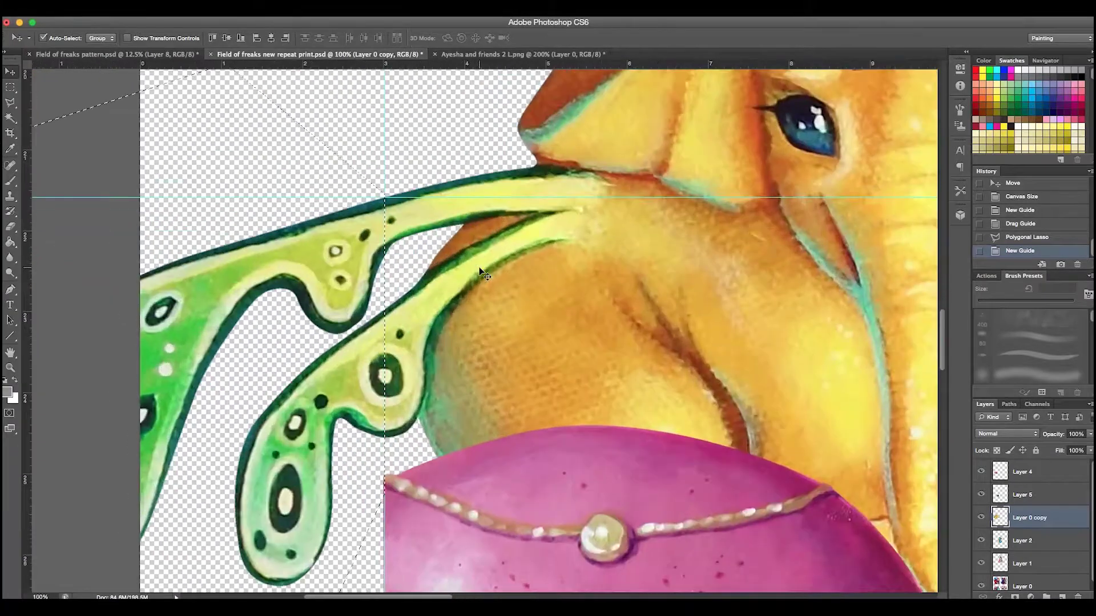
left_click_drag(394, 189, 394, 275)
key("ctrl+minus")
key("ctrl+minus")
key("ctrl+minus")
key("ctrl+minus")
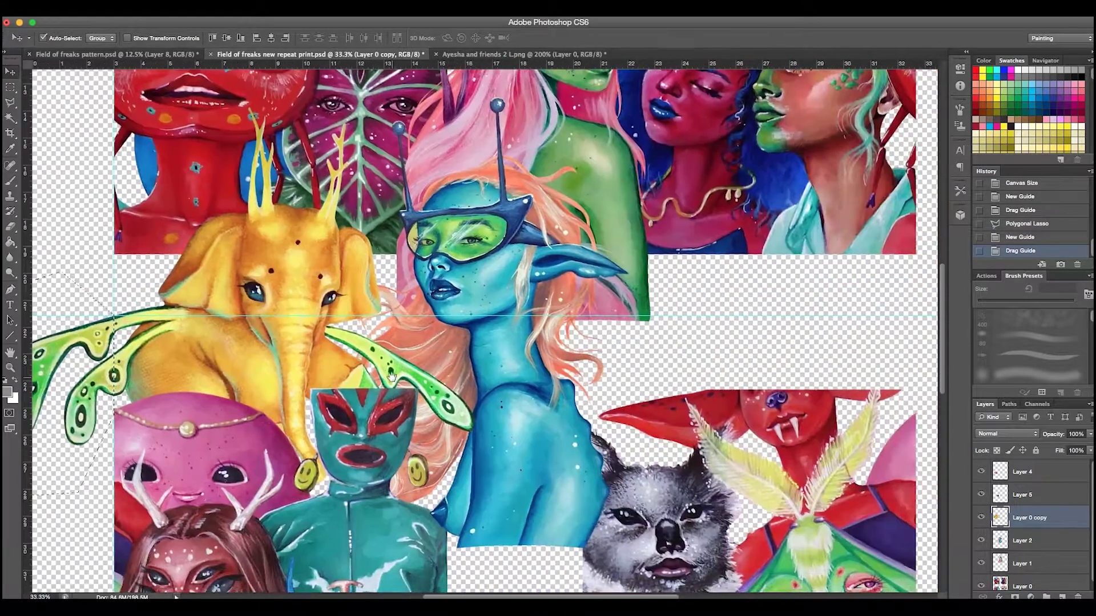
left_click_drag(160, 346, 763, 348)
key("ctrl+plus")
key("ctrl+plus")
key("ctrl+plus")
key("ctrl+plus")
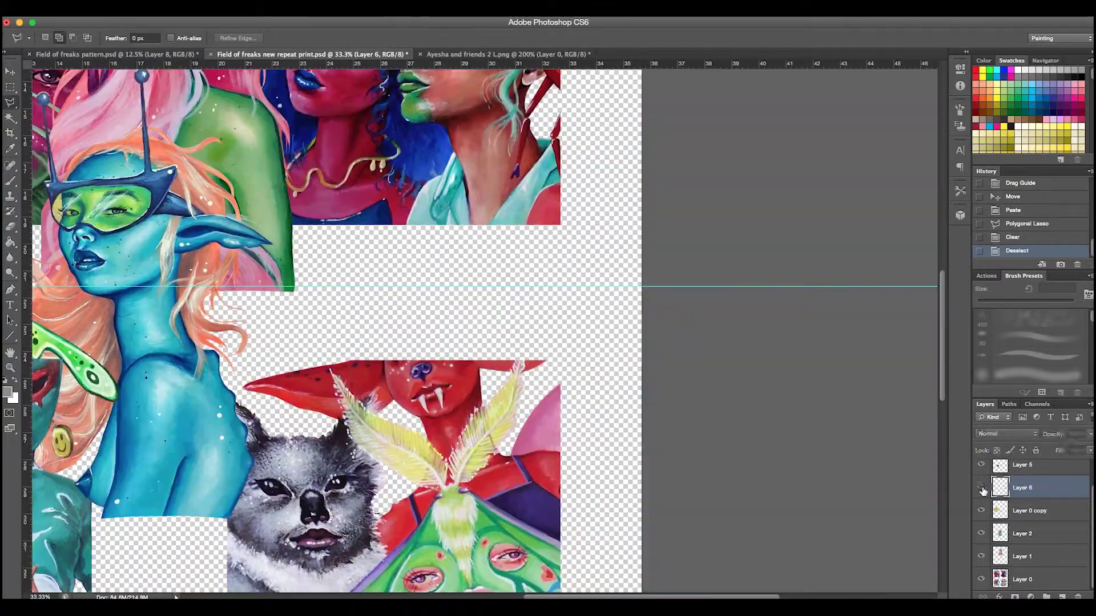
left_click_drag(1028, 542, 1037, 583)
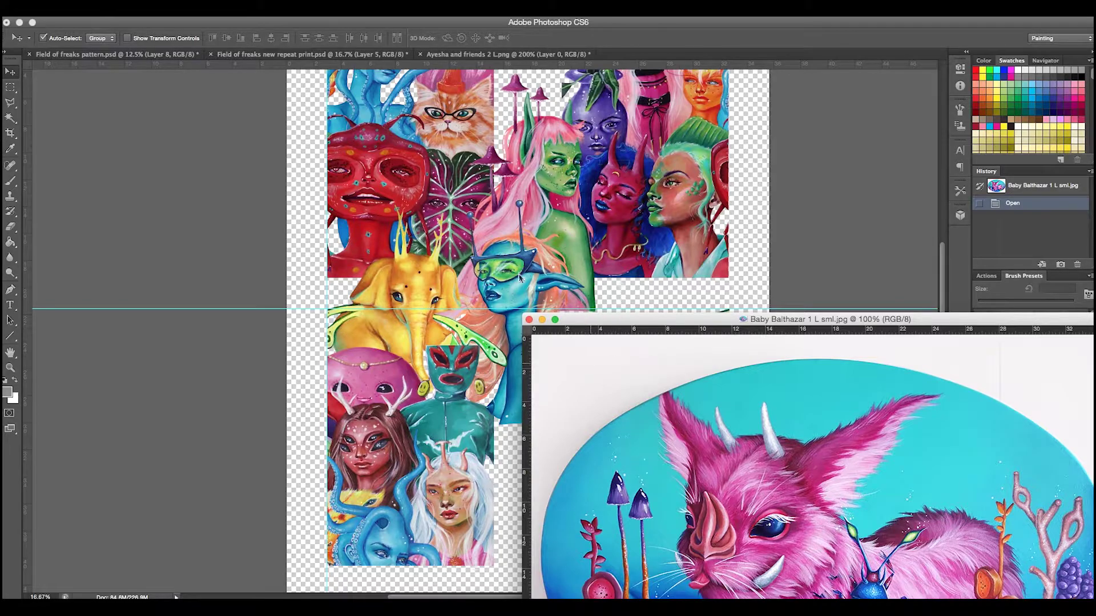
Drop the oval Baby Balthazar painting into the print, scale it to about 247% and position it.
left_click_drag(519, 276, 649, 286)
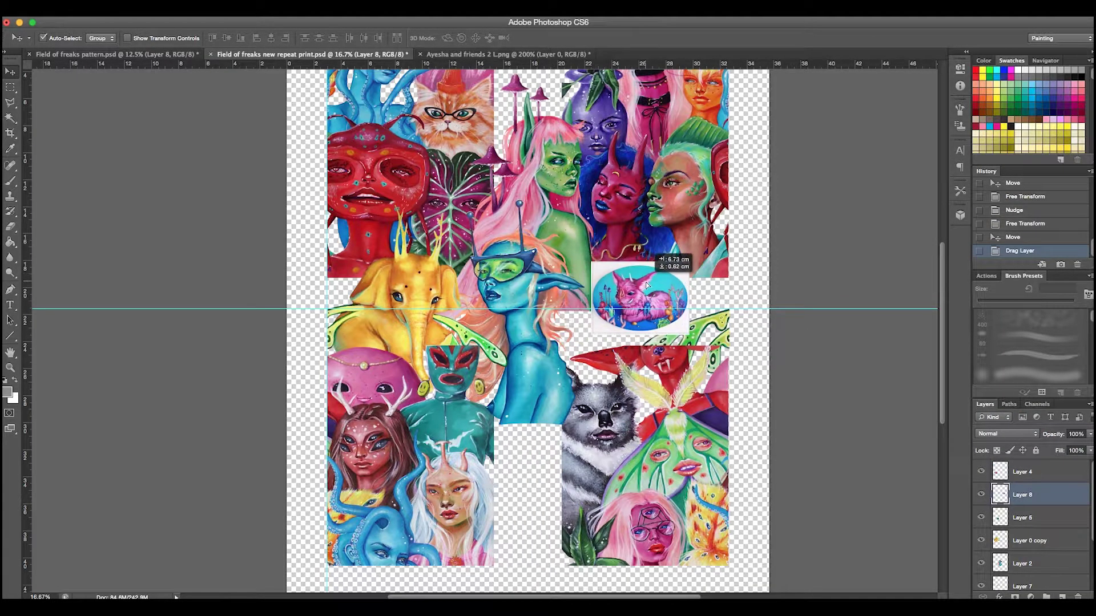
key("ctrl+t")
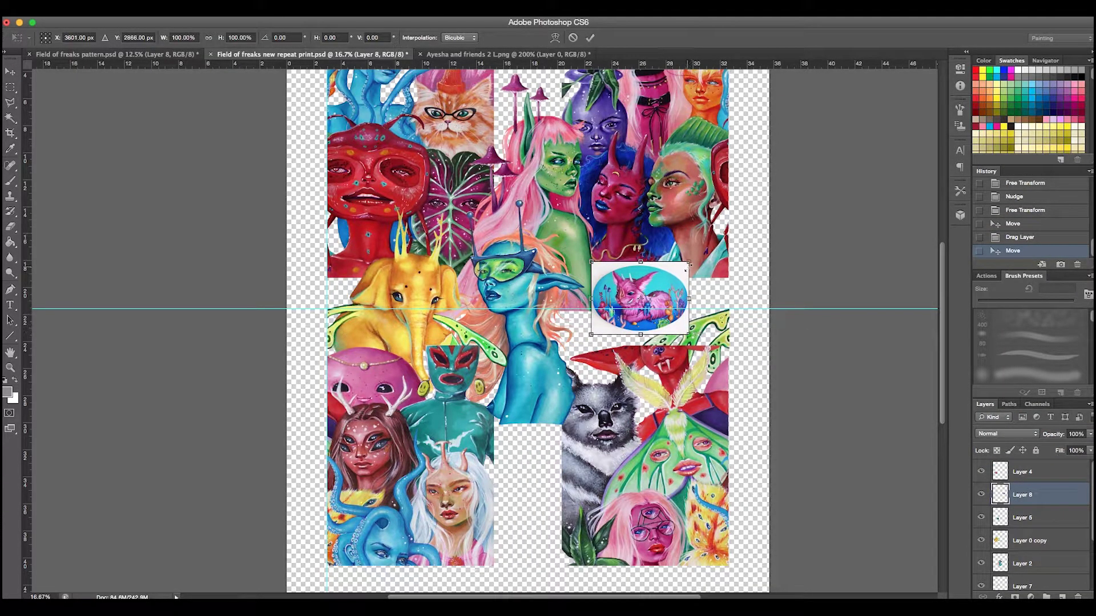
left_click_drag(689, 263, 778, 196)
left_click_drag(730, 226, 671, 274)
left_click_drag(719, 243, 770, 186)
key("Return")
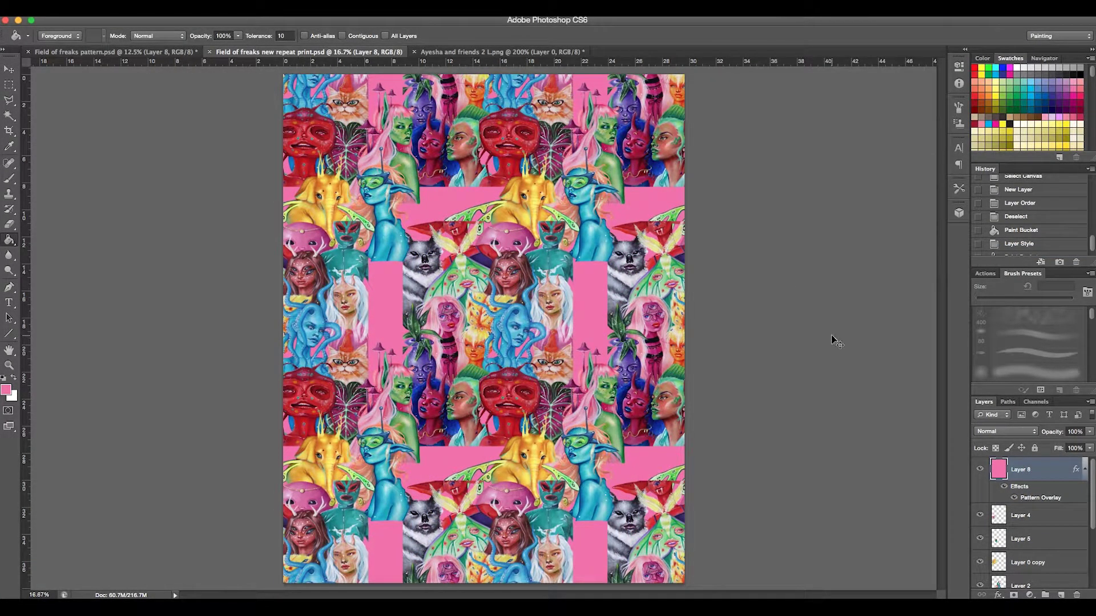
key("super+plus")
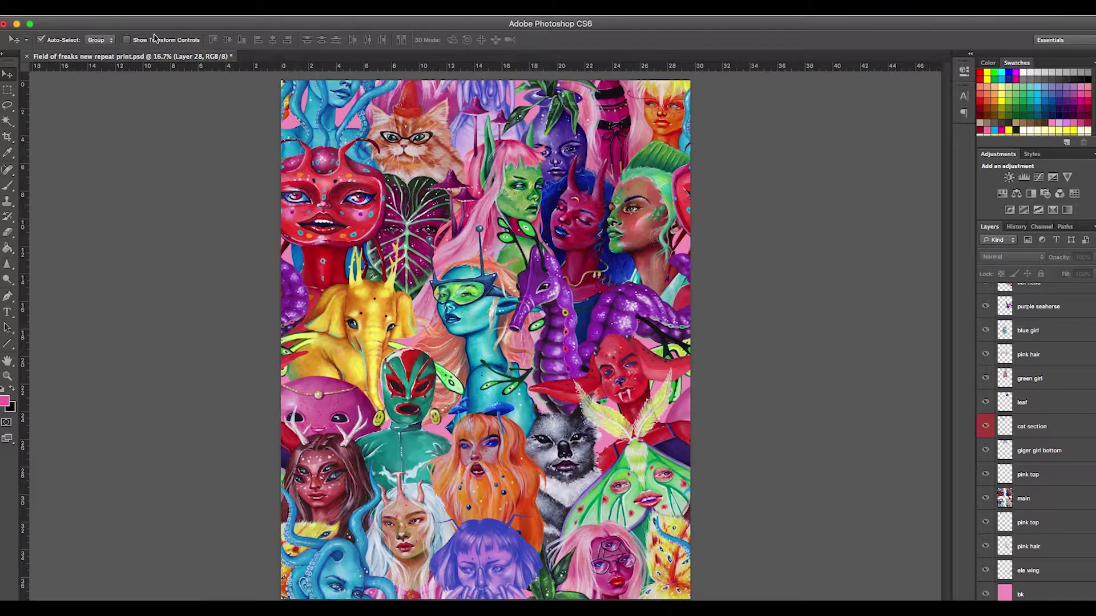
Select the whole tile and define it as the 'field of freaks' pattern.
left_click(232, 7)
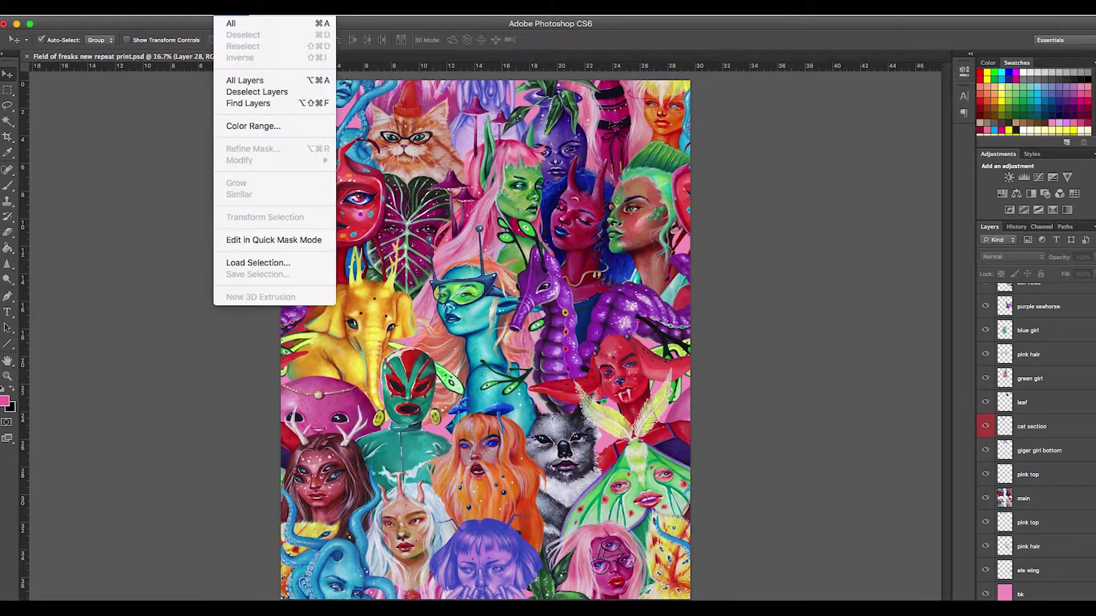
mouse_move(131, 16)
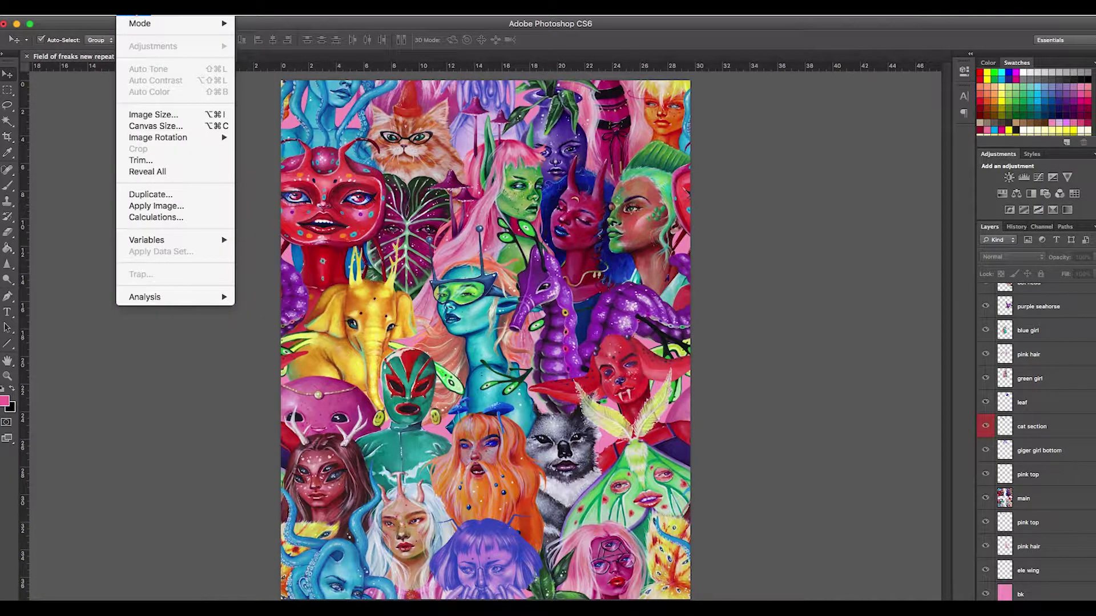
mouse_move(100, 7)
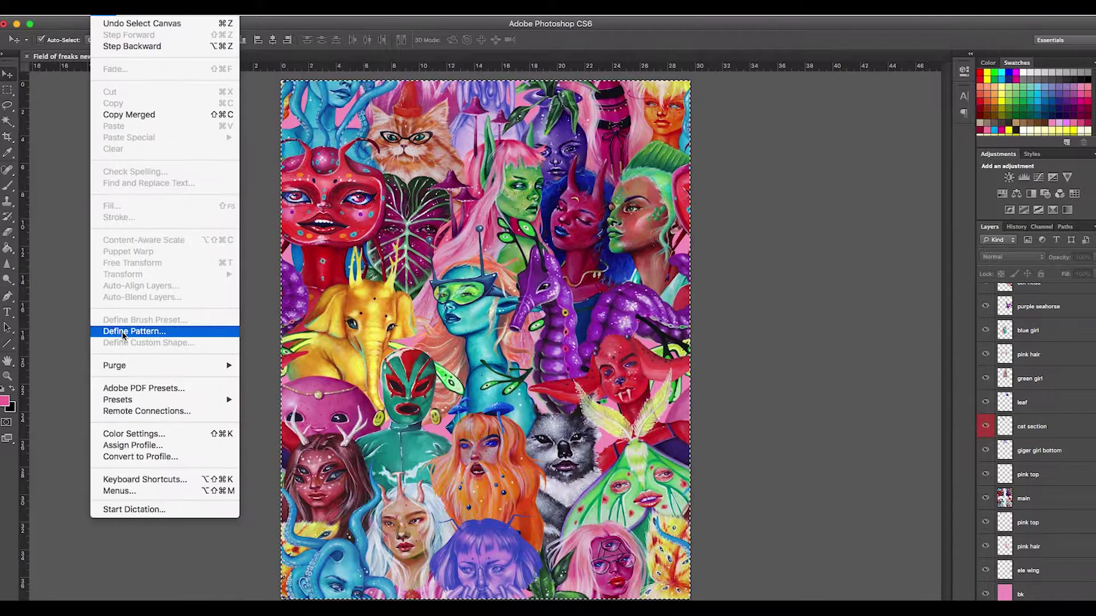
left_click(149, 326)
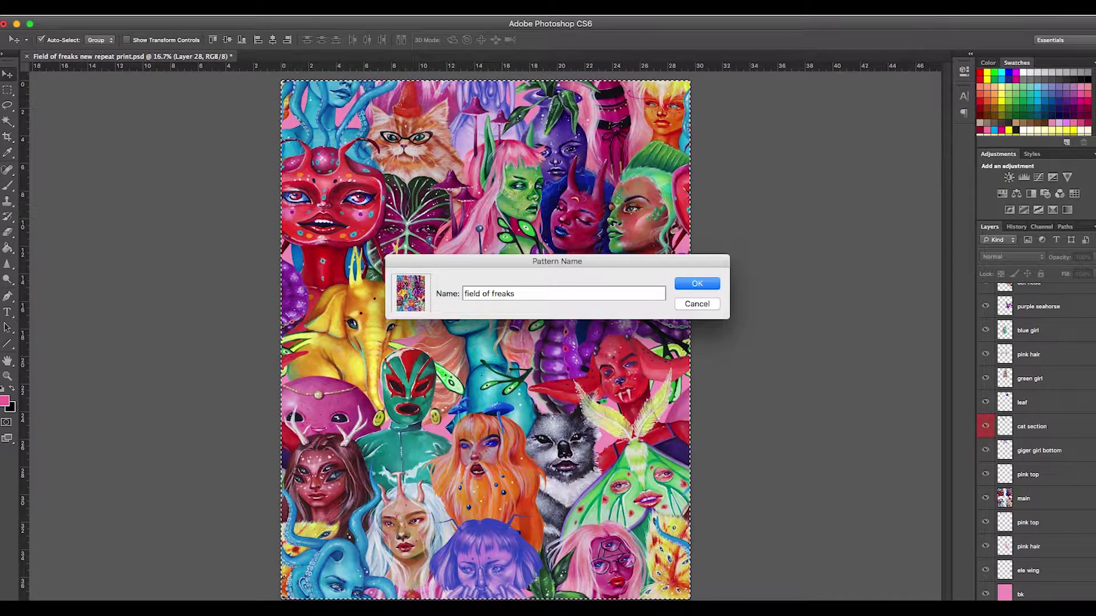
key("Return")
key("ctrl+d")
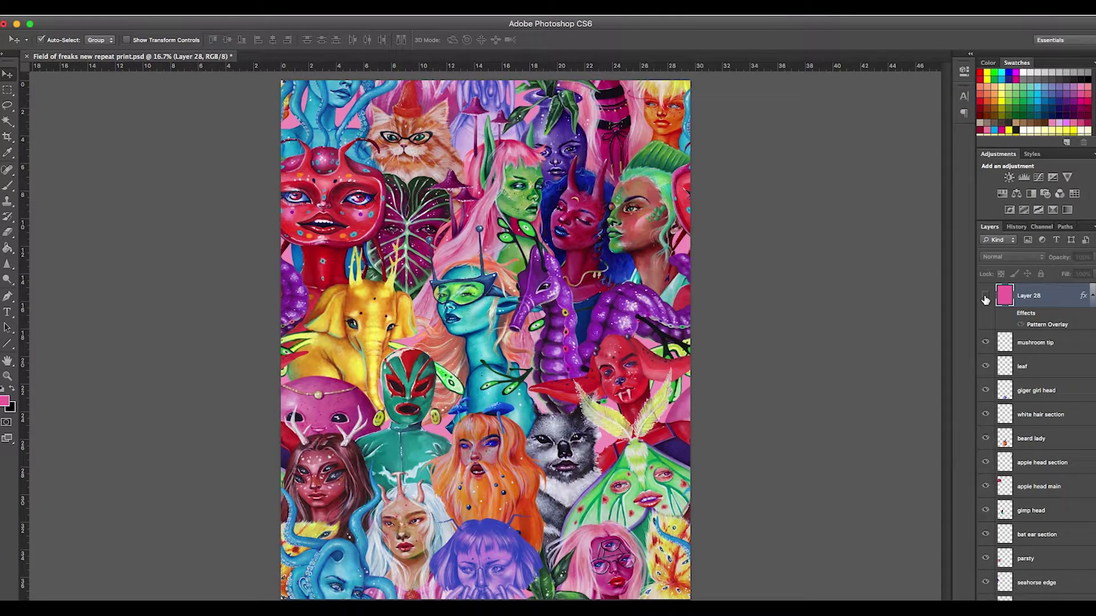
Delete Layer 28 and fill a new empty layer with pink.
key("Delete")
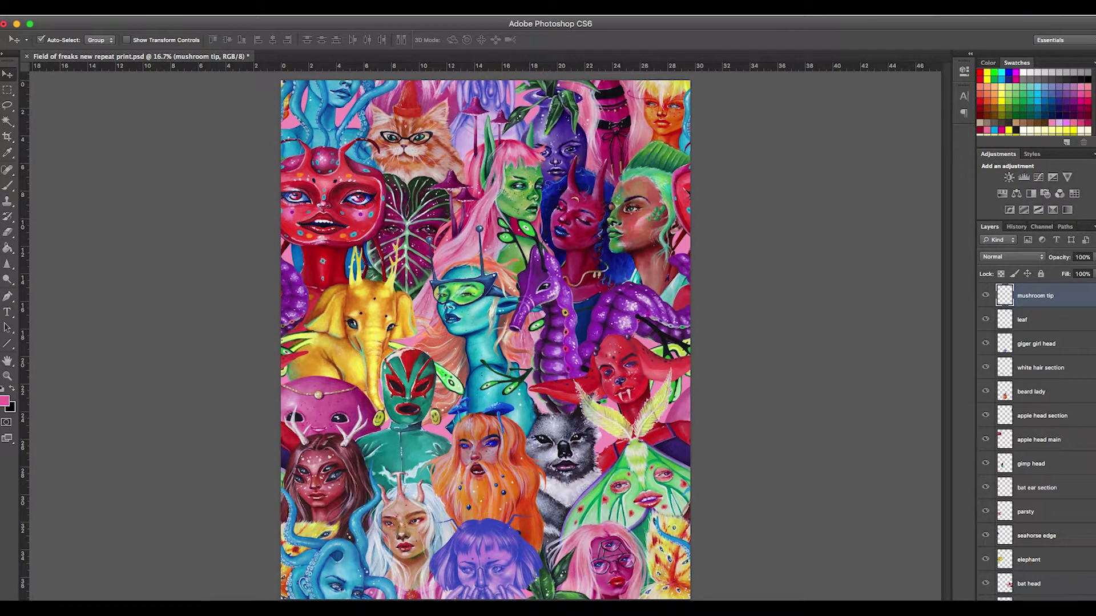
key("ctrl+shift+alt+n")
left_click(8, 248)
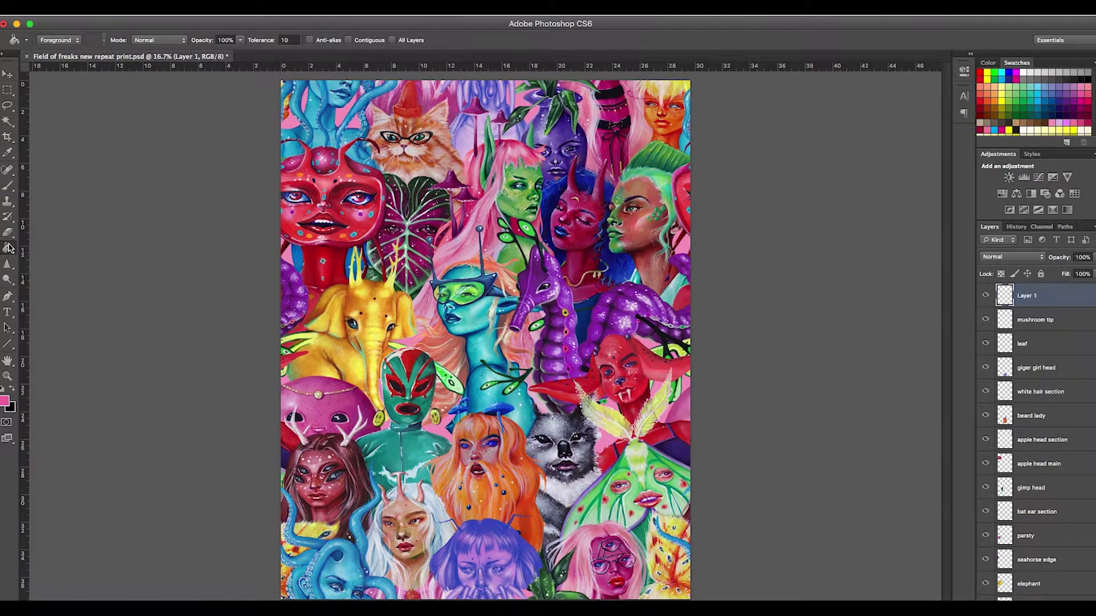
left_click(421, 284)
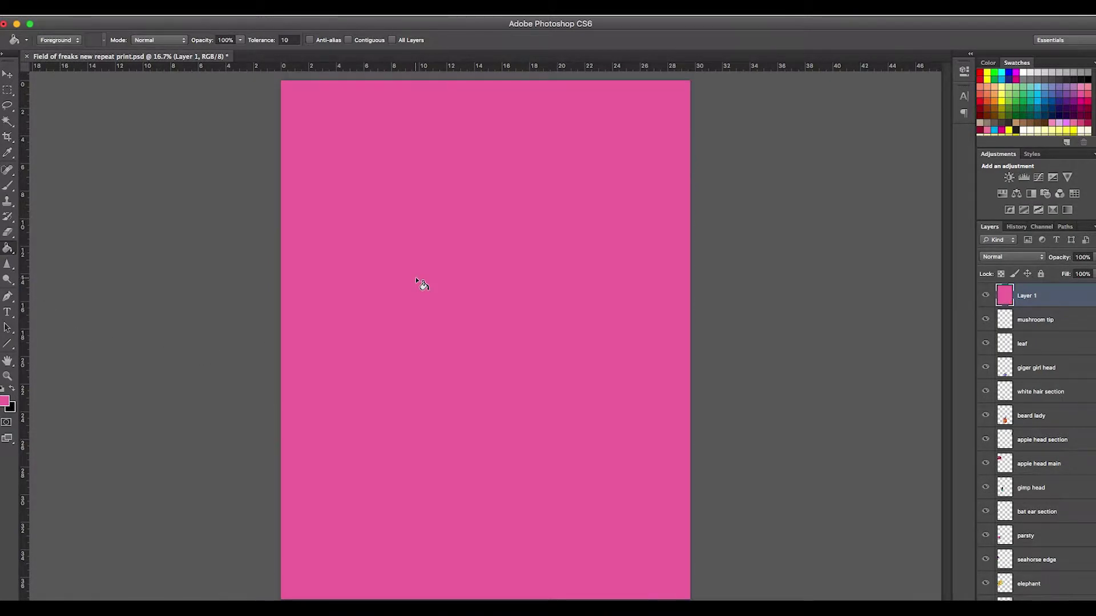
Give Layer 1 a Pattern Overlay of the painted faces pattern at an enlarged scale.
double_click(1045, 303)
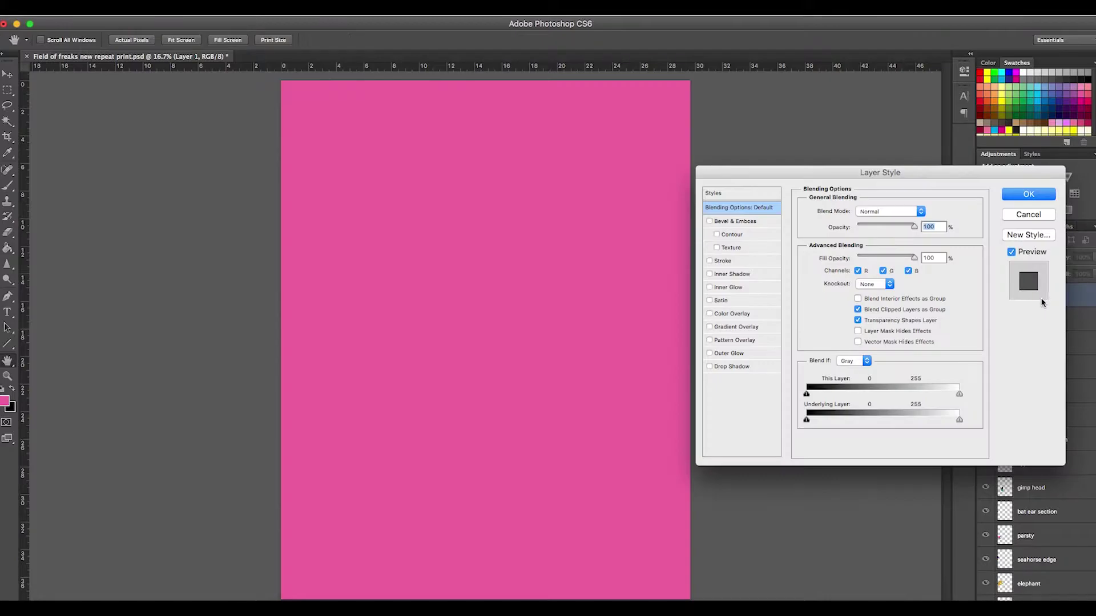
left_click(746, 341)
left_click(879, 255)
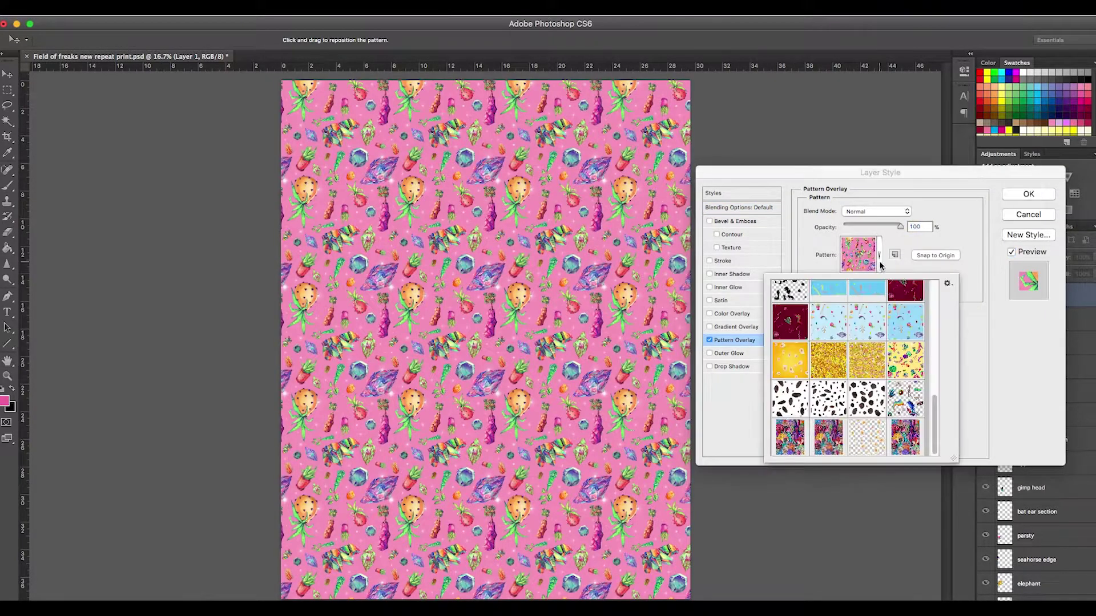
scroll(935, 412, "up", 1)
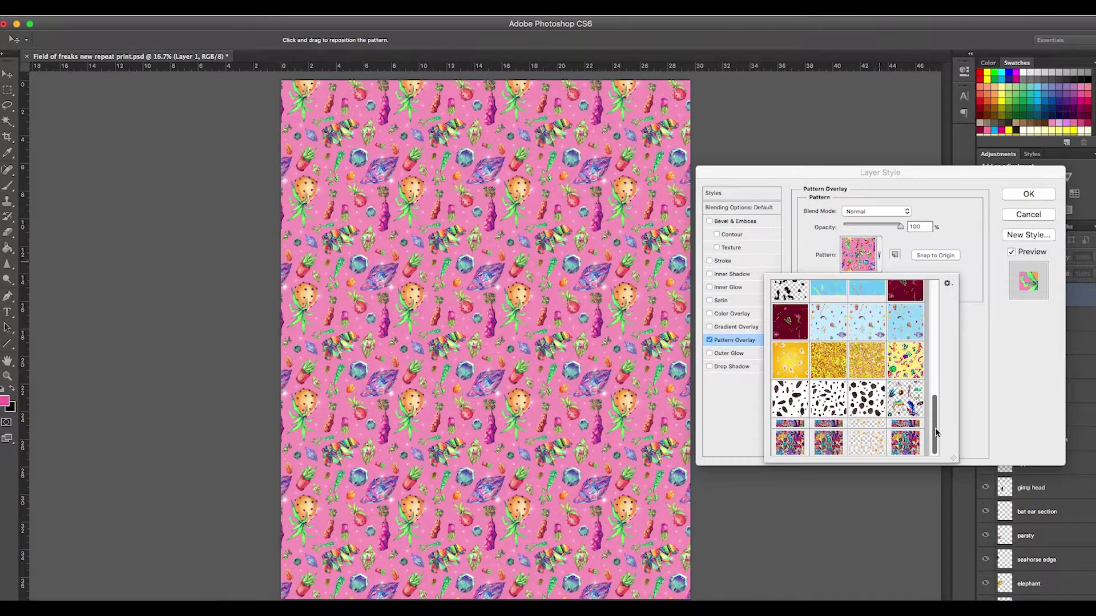
left_click(913, 447)
left_click(974, 361)
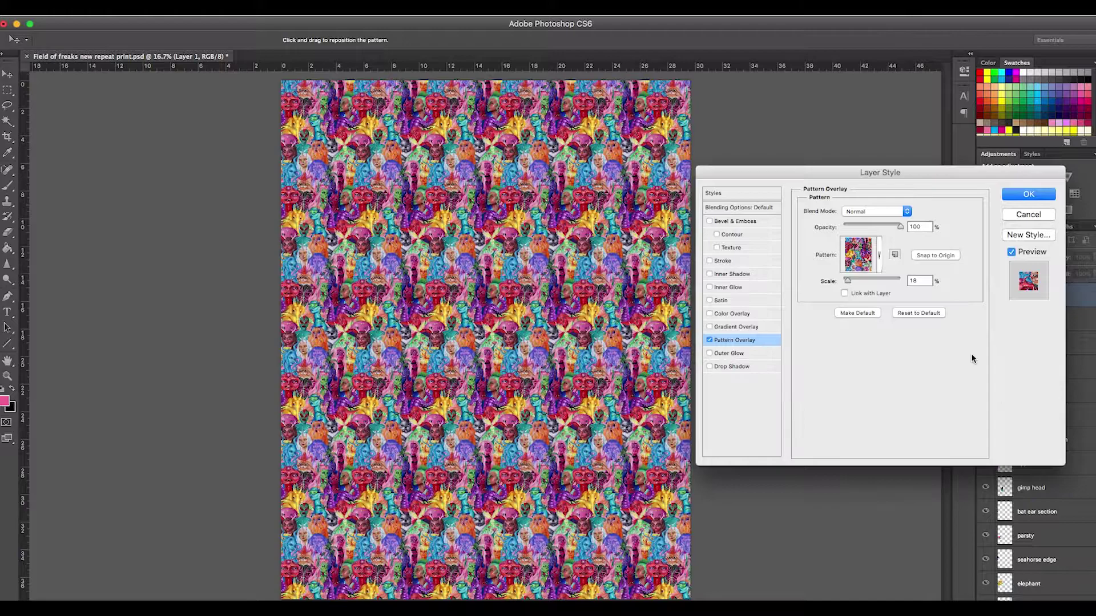
mouse_move(846, 279)
left_mouse_down()
mouse_move(872, 279)
mouse_move(861, 287)
left_mouse_up()
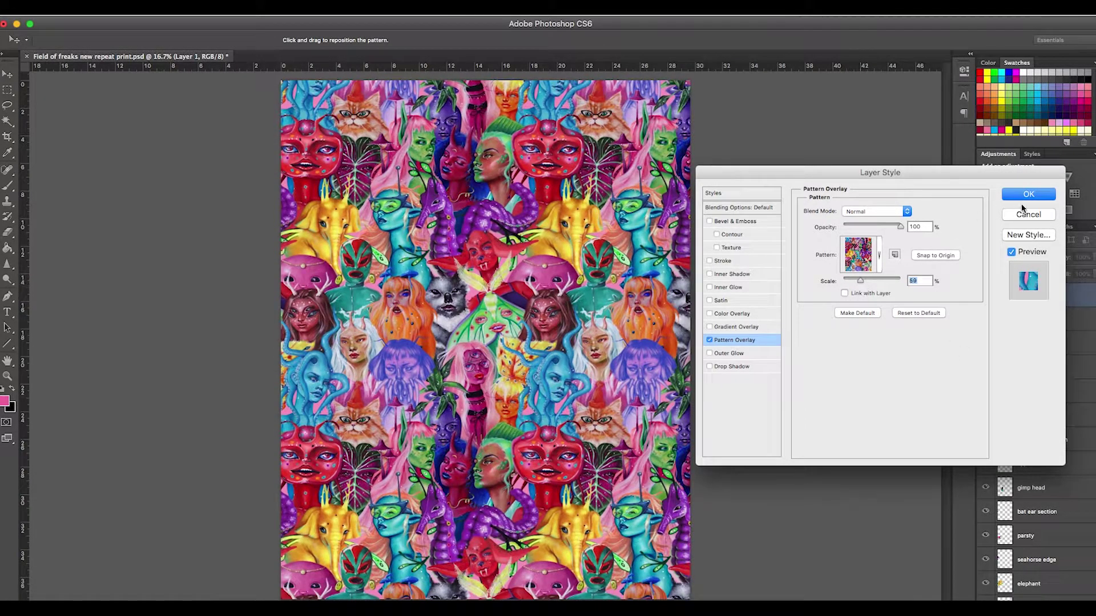
key("Return")
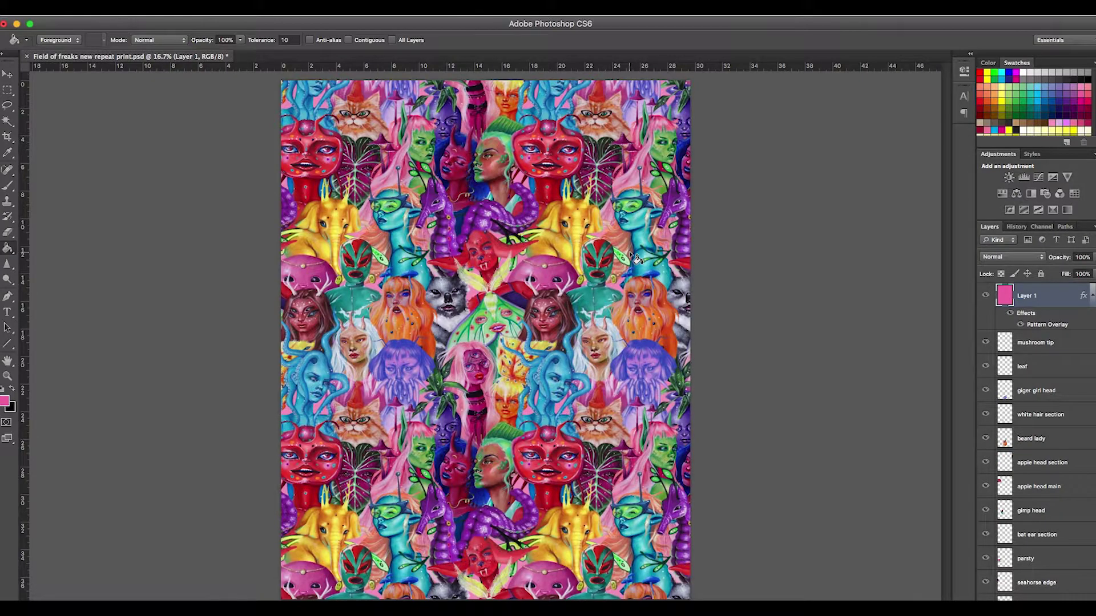
Zoom in and out to inspect the tiled faces pattern up close.
key("super+plus")
key("super+plus")
key("super+plus")
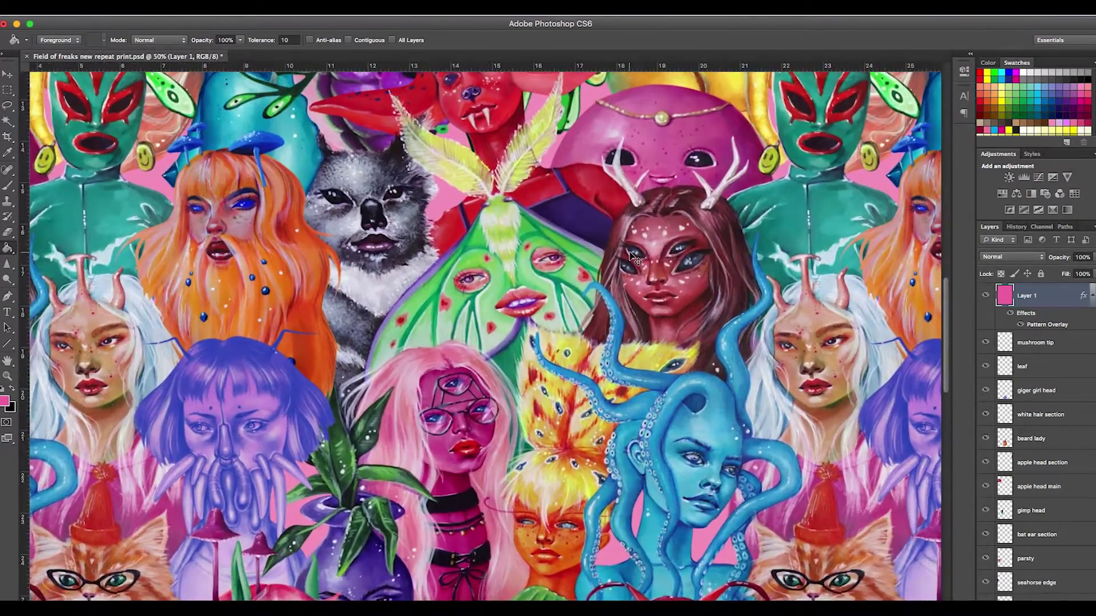
key("super+plus")
key("super+minus")
key("super+minus")
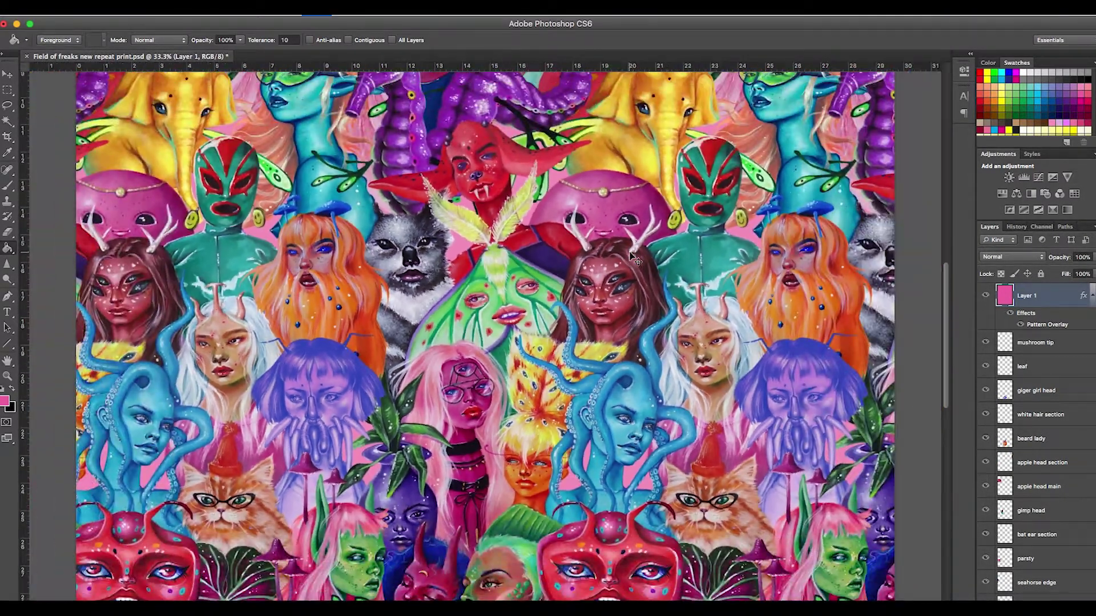
key("super+minus")
key("super+plus")
key("super+plus")
scroll(317, 254, "up", 5)
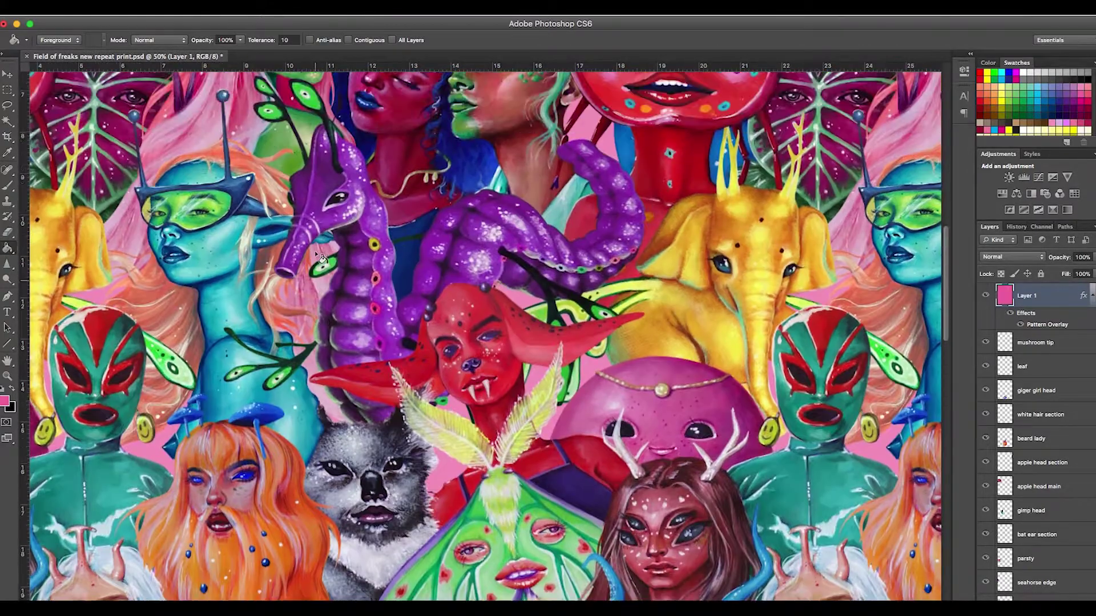
scroll(314, 252, "up", 8)
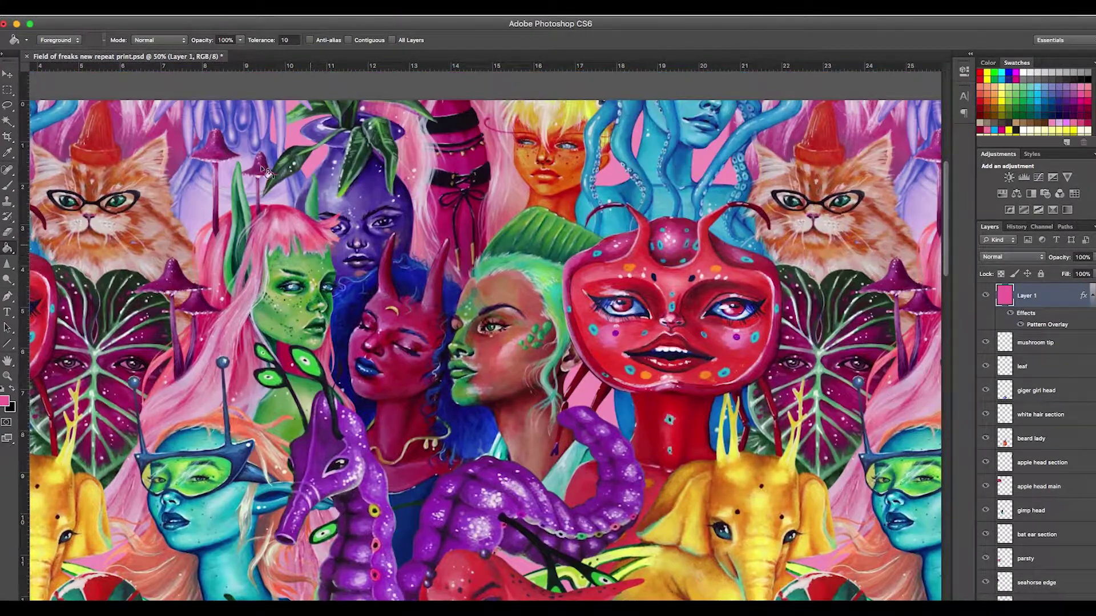
Shift the Layer 8 pattern up about 171 px with the Move tool.
left_click(9, 75)
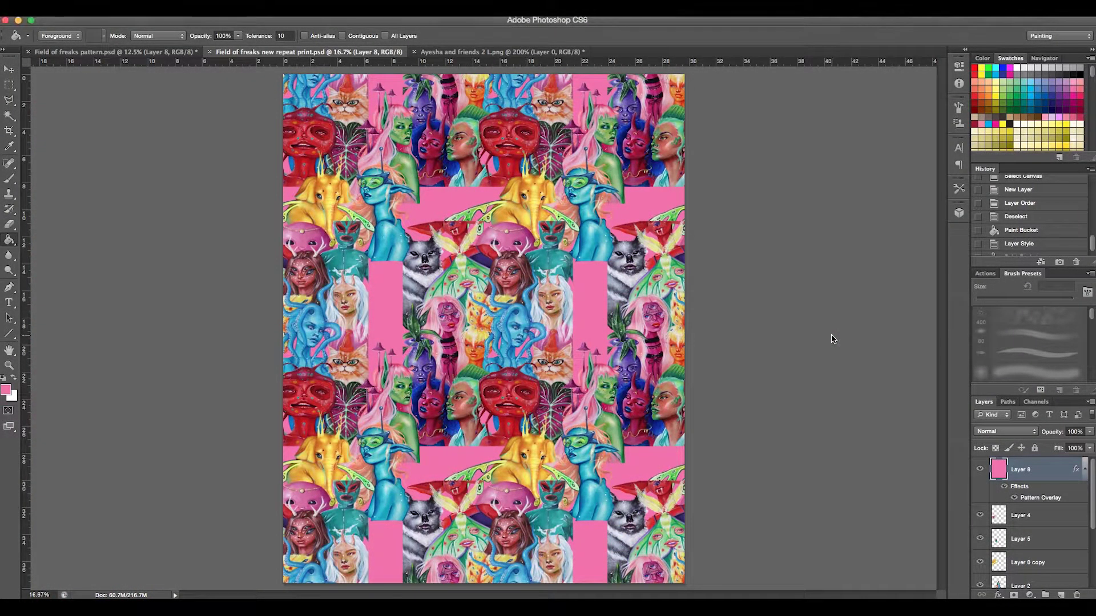
key("super+plus")
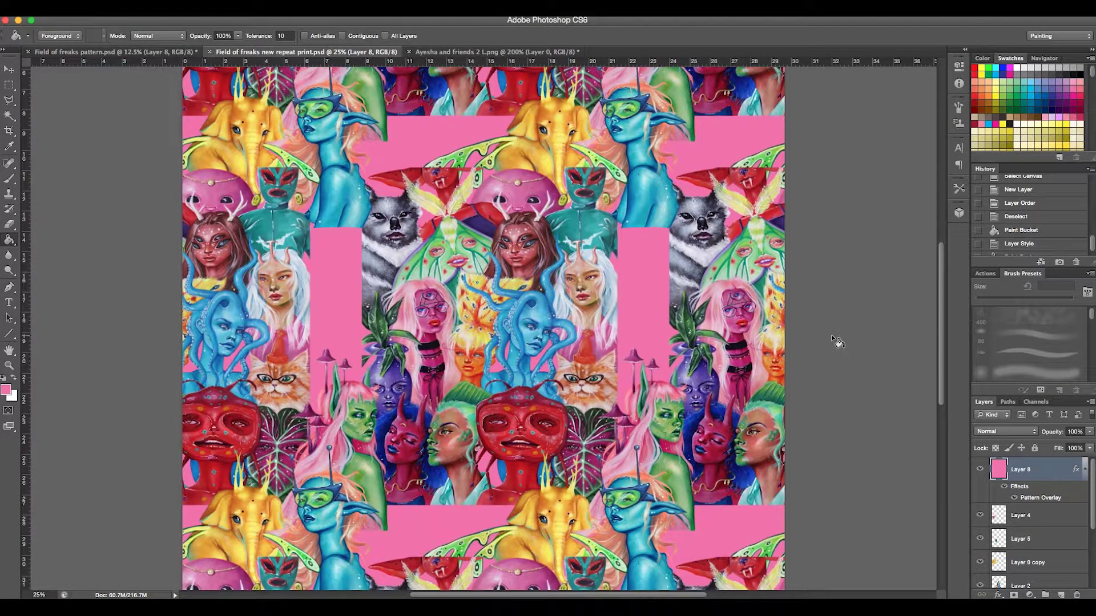
left_click(10, 69)
left_click_drag(365, 405, 362, 309)
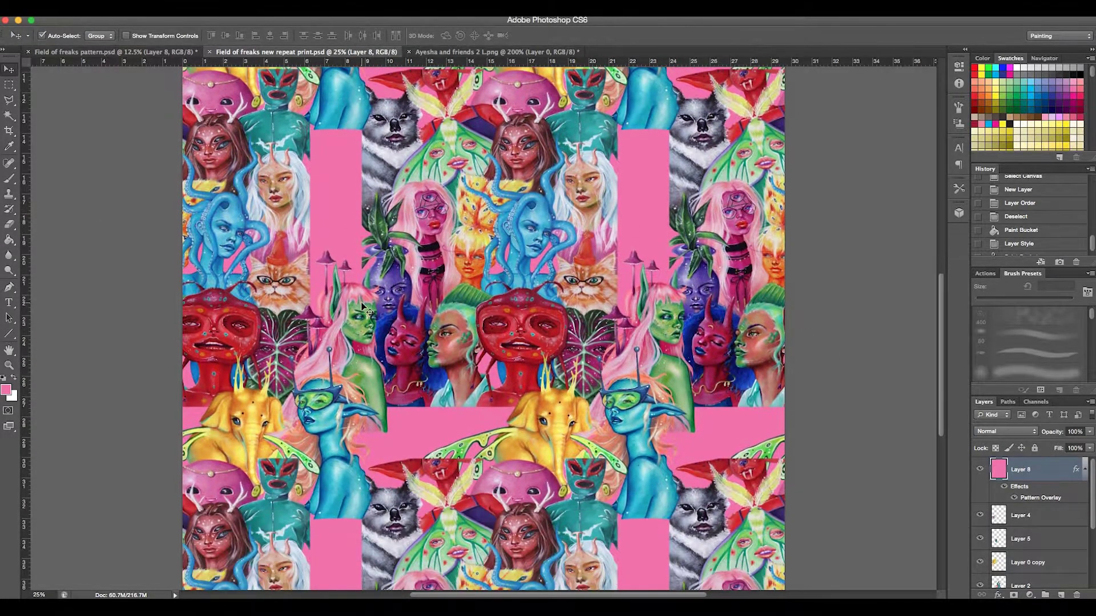
key("super+equal")
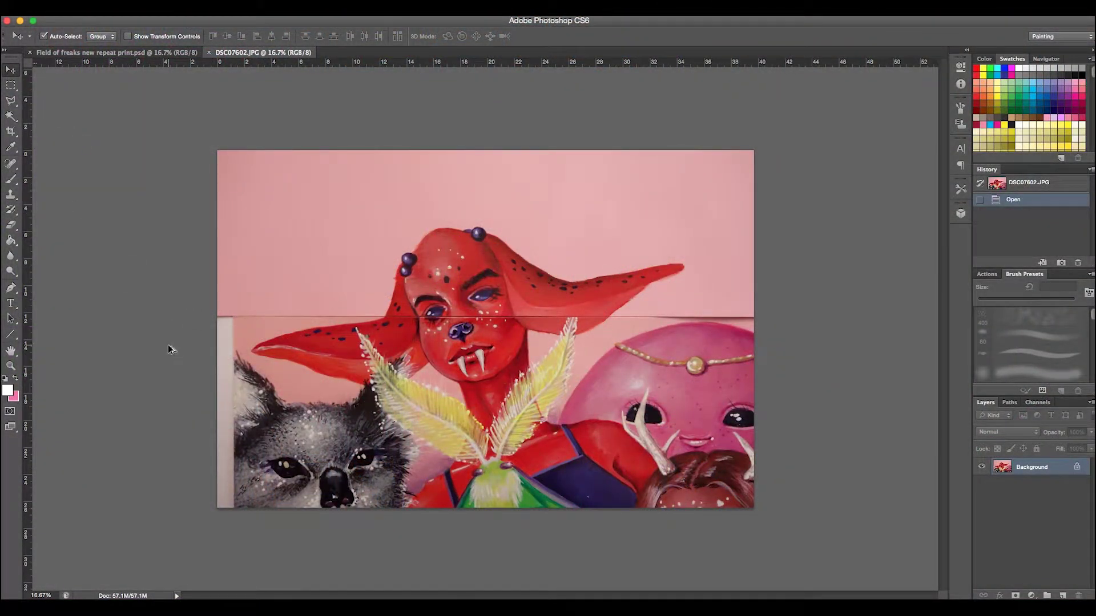
Brighten the photo with Levels and patch the seam line across the ear and nose.
key("ctrl+l")
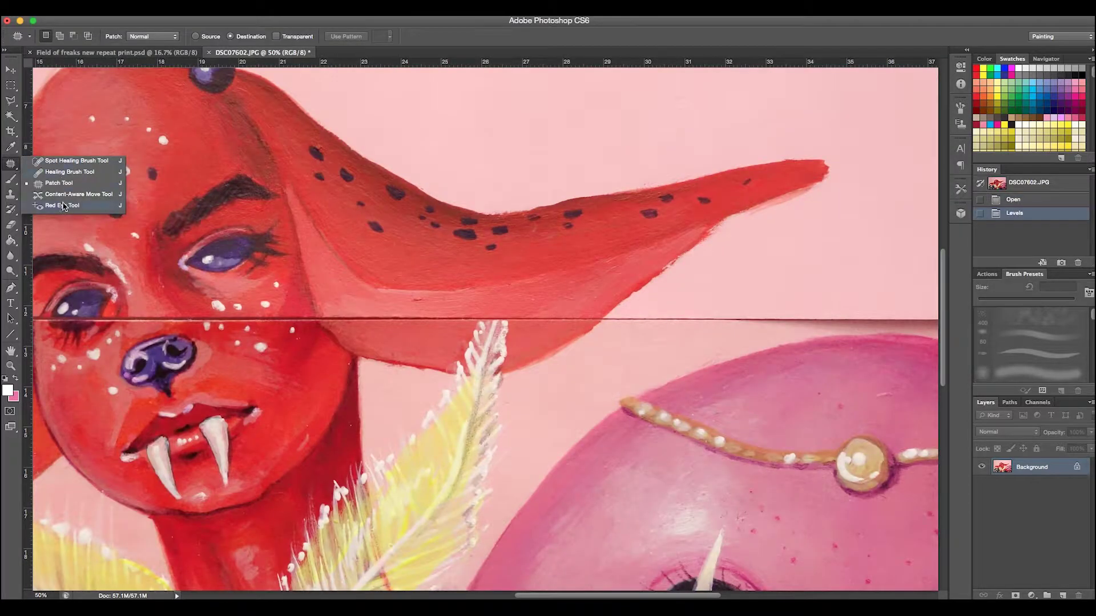
left_click(64, 194)
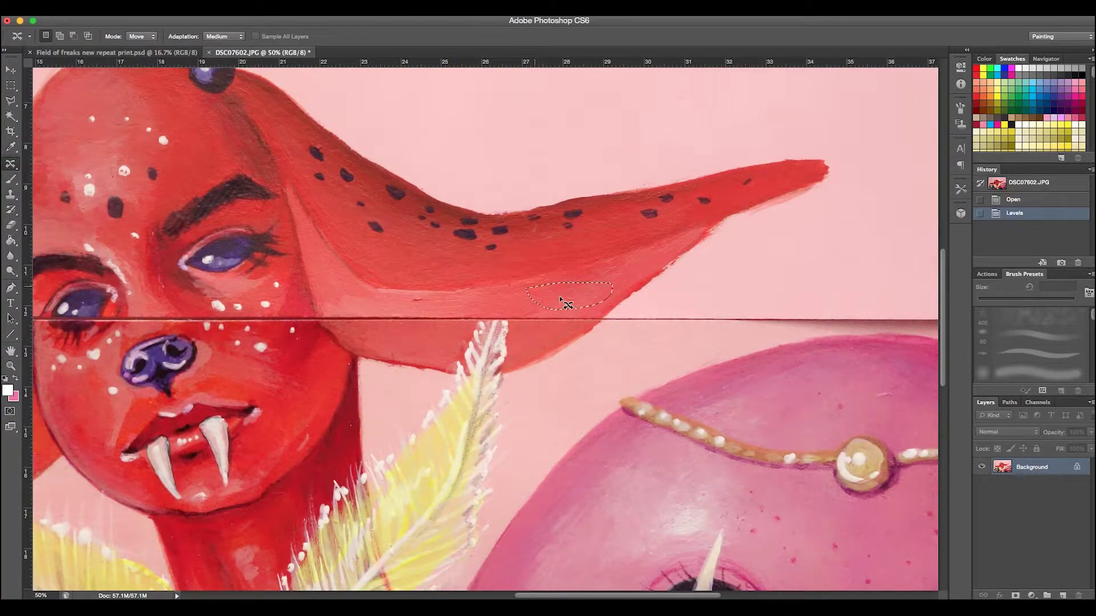
left_click_drag(565, 302, 573, 324)
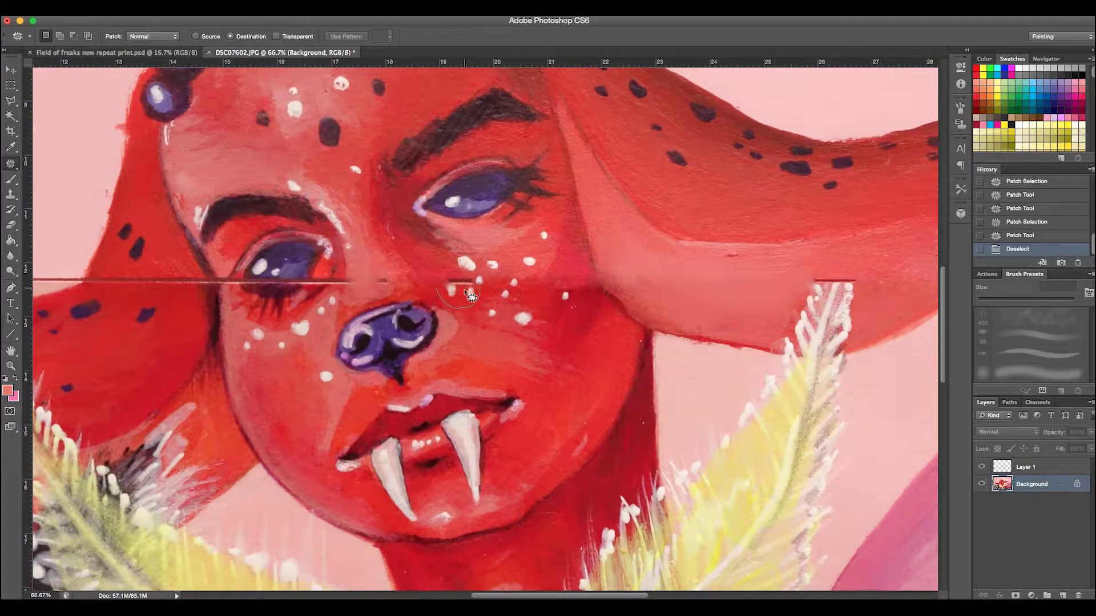
left_click_drag(574, 249, 566, 303)
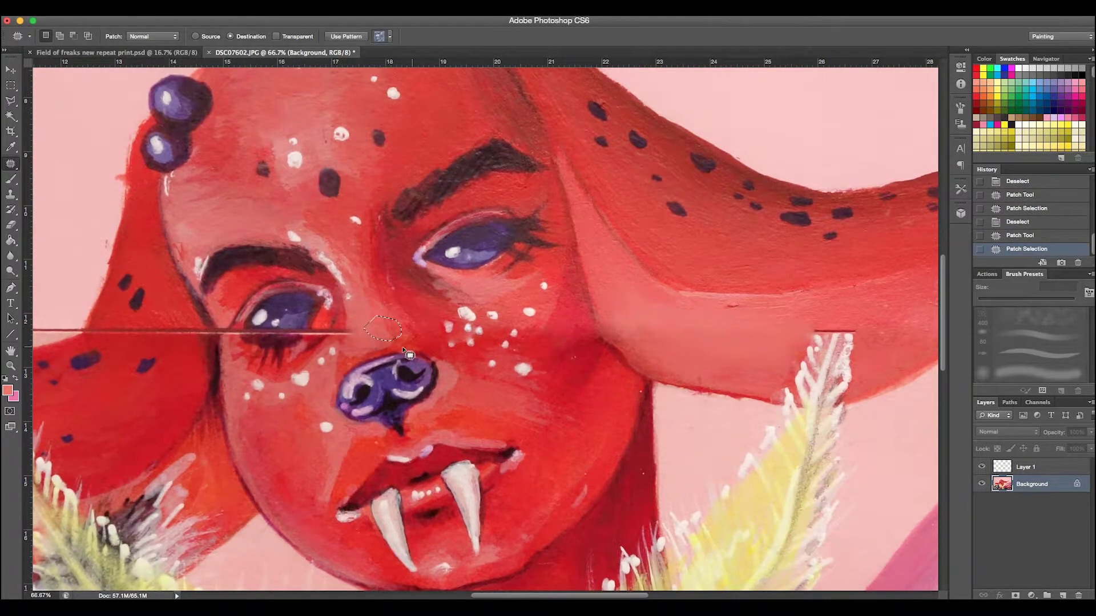
key("ctrl+d")
Patch away the remaining seam line around the left eye.
key("ctrl+plus")
key("ctrl+plus")
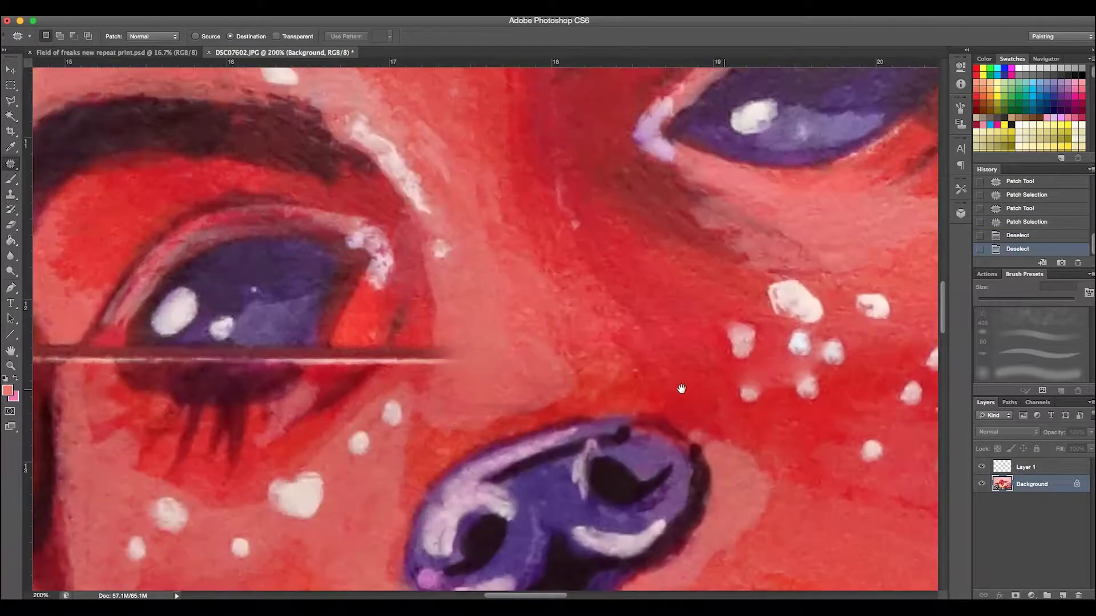
left_click_drag(553, 383, 528, 404)
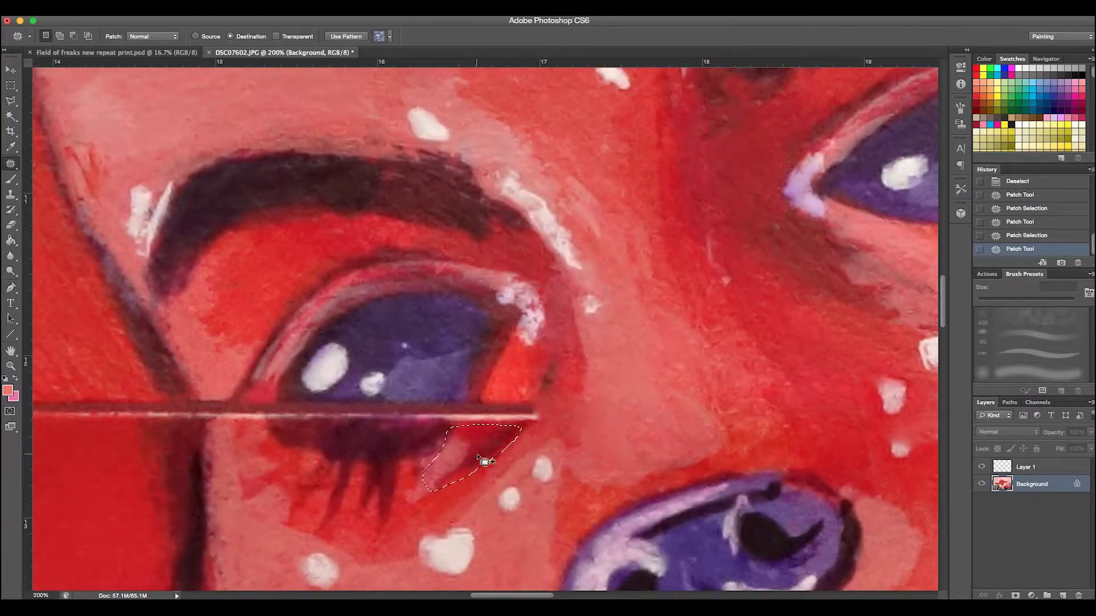
left_click_drag(484, 461, 517, 427)
left_click_drag(457, 390, 451, 395)
left_click_drag(474, 417, 360, 401)
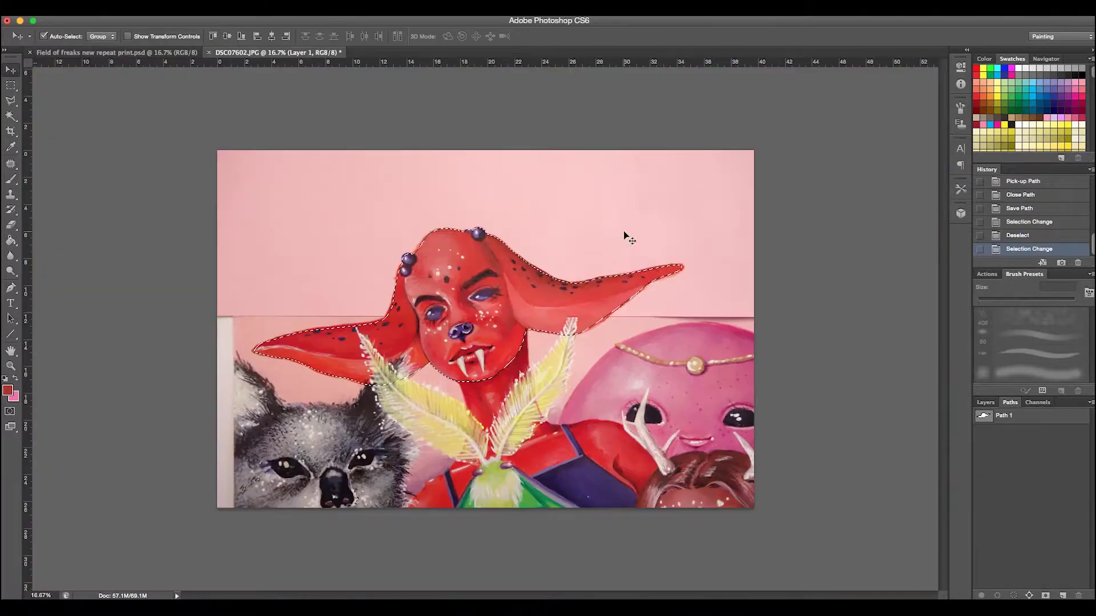
Paste the red bat girl's head into the repeat print and position it over the existing bat girl.
left_click_drag(1067, 477, 1076, 589)
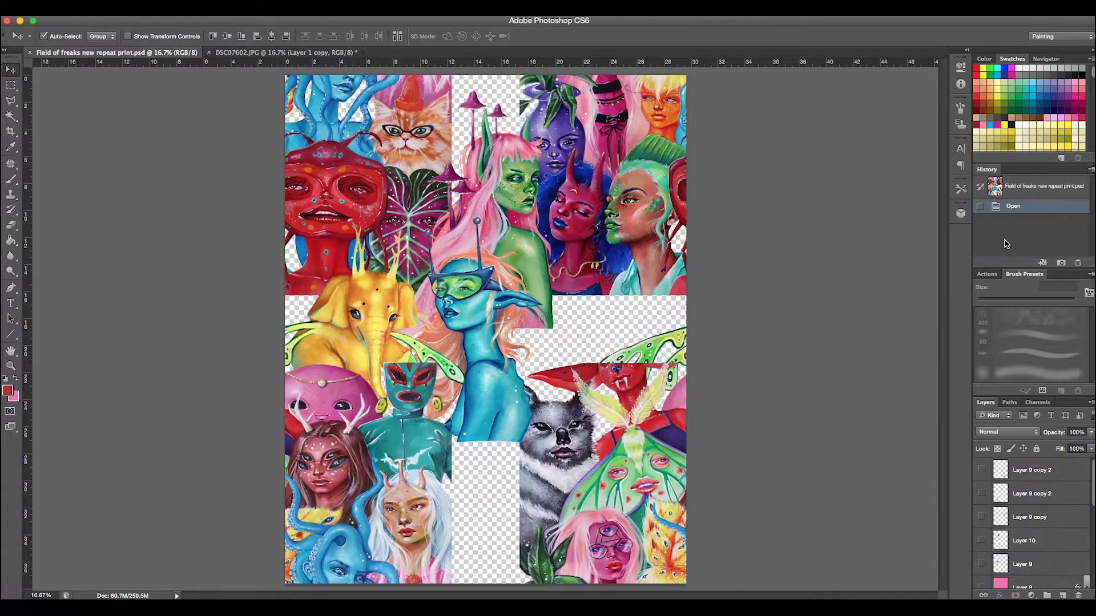
key("super+v")
key("super+t")
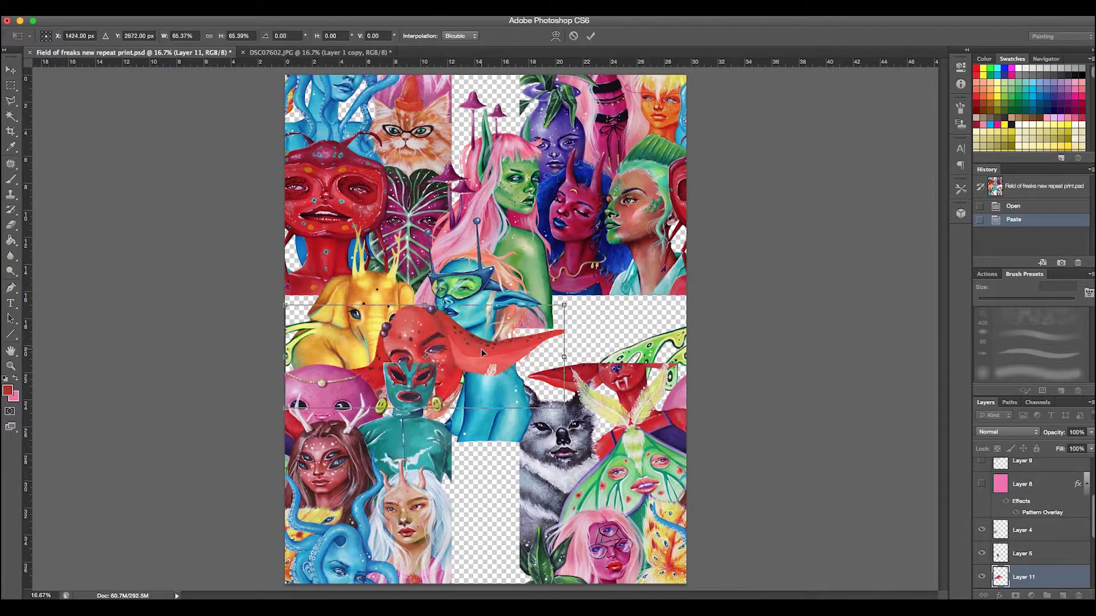
left_click_drag(482, 352, 654, 354)
key("super+plus")
key("super+plus")
key("super+plus")
left_click_drag(371, 288, 386, 314)
key("Return")
Check alignment with Multiply blending, return to Normal, and slightly lower the head's saturation.
key("shift+alt+m")
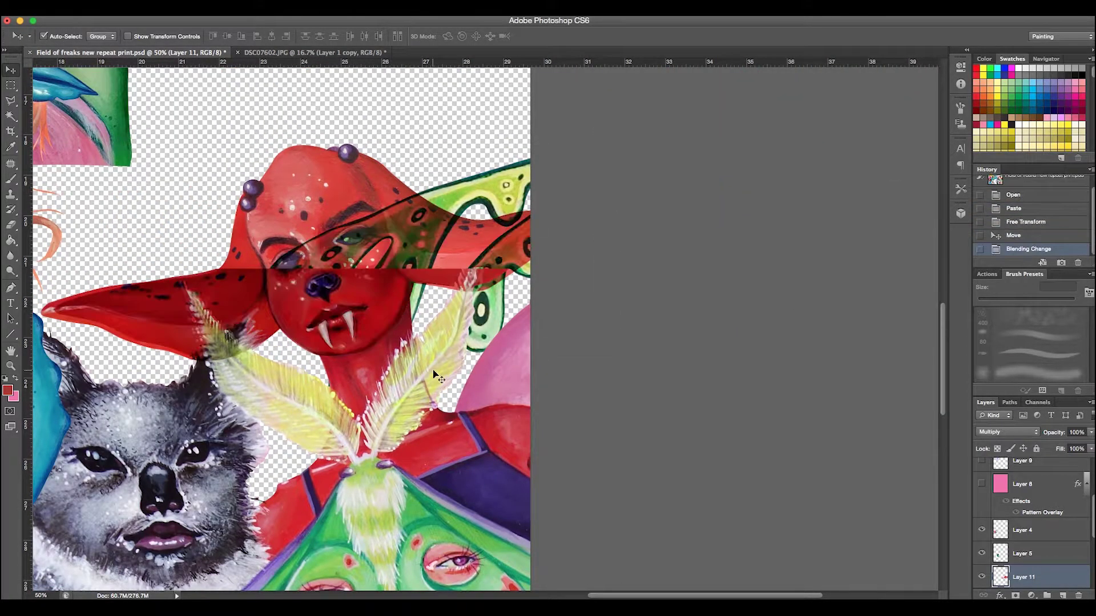
key("super+z")
left_click(285, 108)
left_click_drag(879, 276, 873, 279)
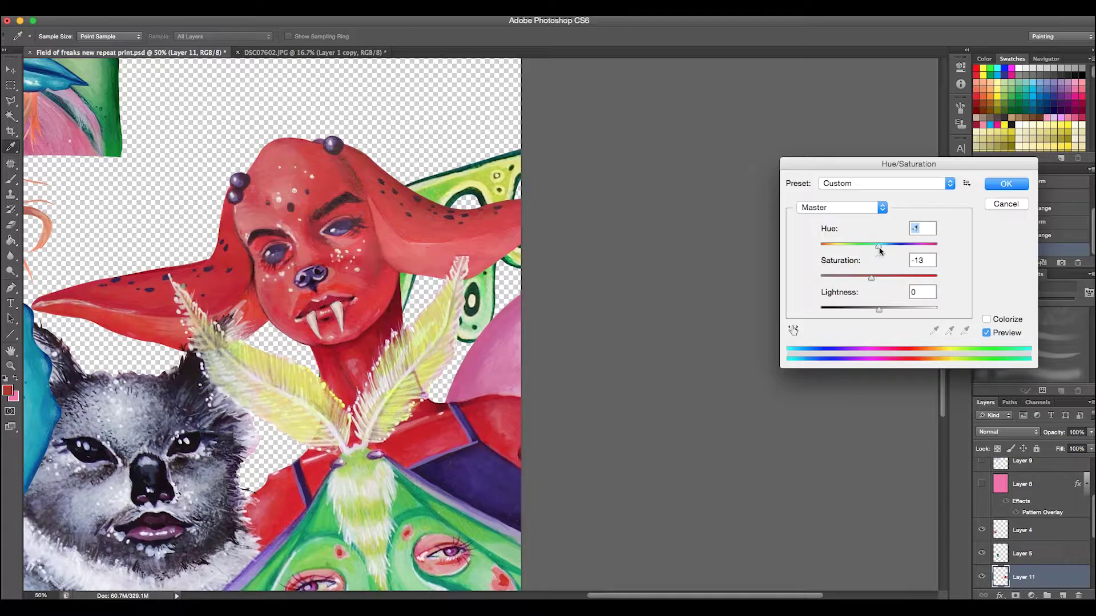
left_click(1006, 185)
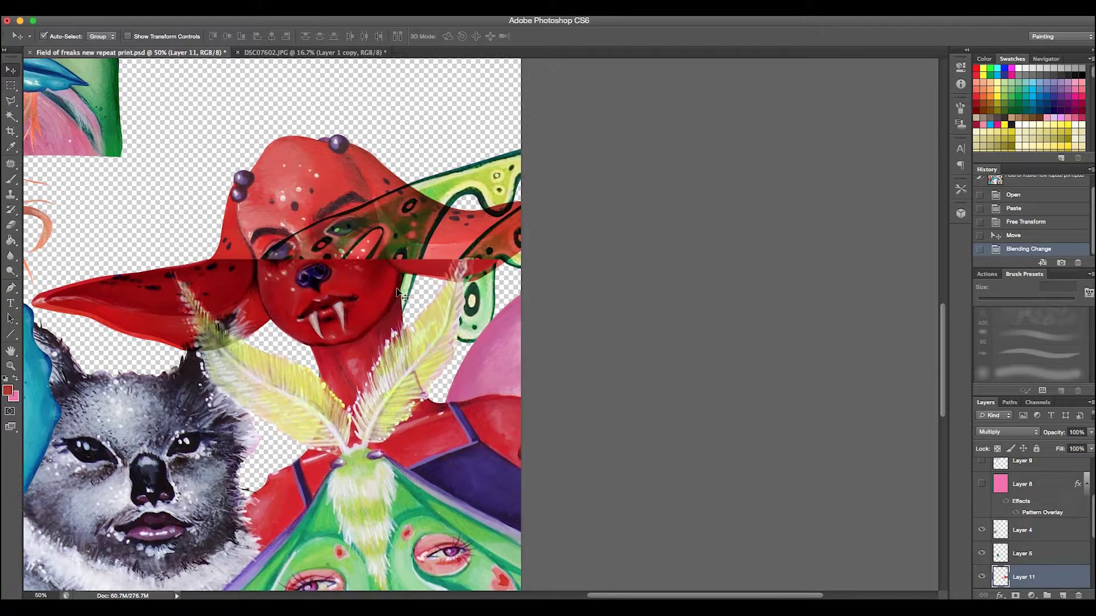
Fine-tune the head's size to match the tile and nudge it into alignment.
left_click_drag(609, 345, 611, 348)
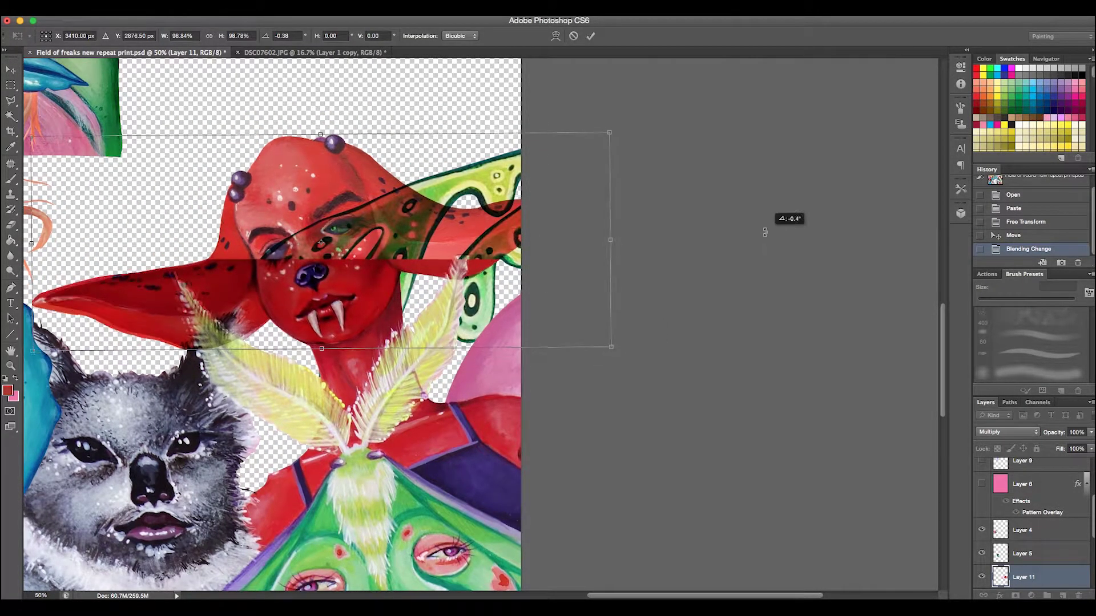
left_click_drag(31, 348, 63, 325)
key("Return")
left_click(1007, 432)
left_click(997, 398)
key("Up")
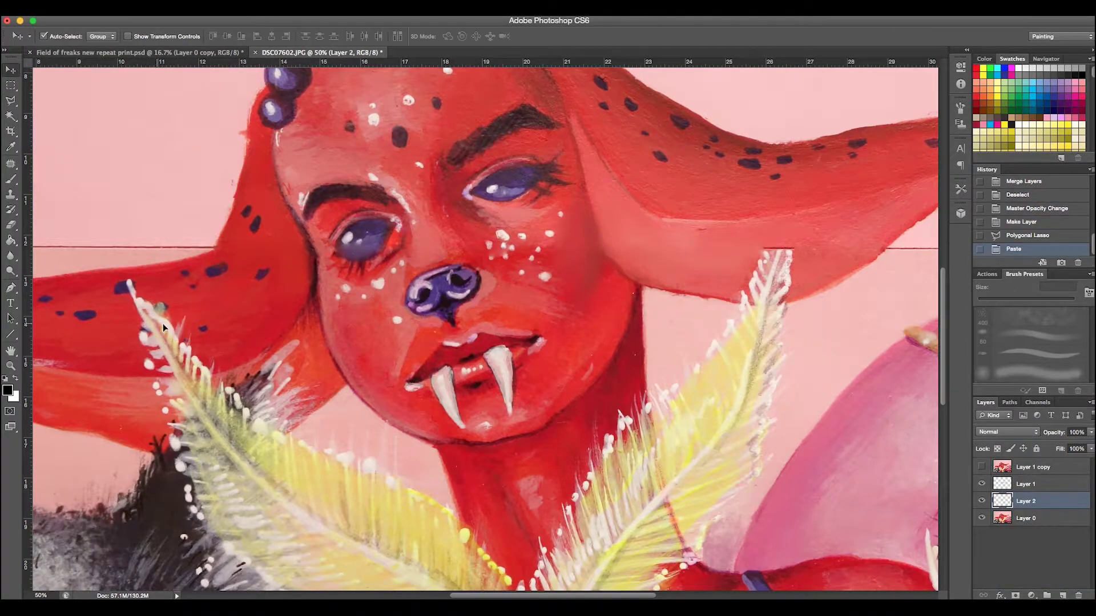
Rotate the pasted leaf tip into place and commit the rotation.
mouse_move(797, 254)
left_mouse_down()
mouse_move(768, 226)
mouse_move(780, 260)
left_mouse_up()
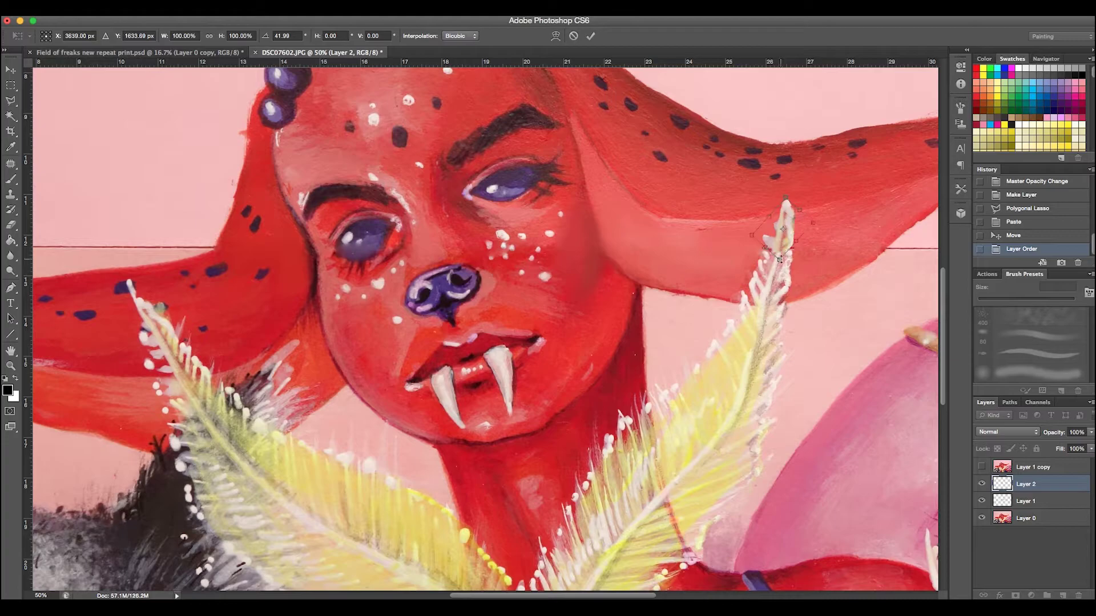
key("Return")
key("ctrl+plus")
key("ctrl+plus")
key("ctrl+plus")
key("e")
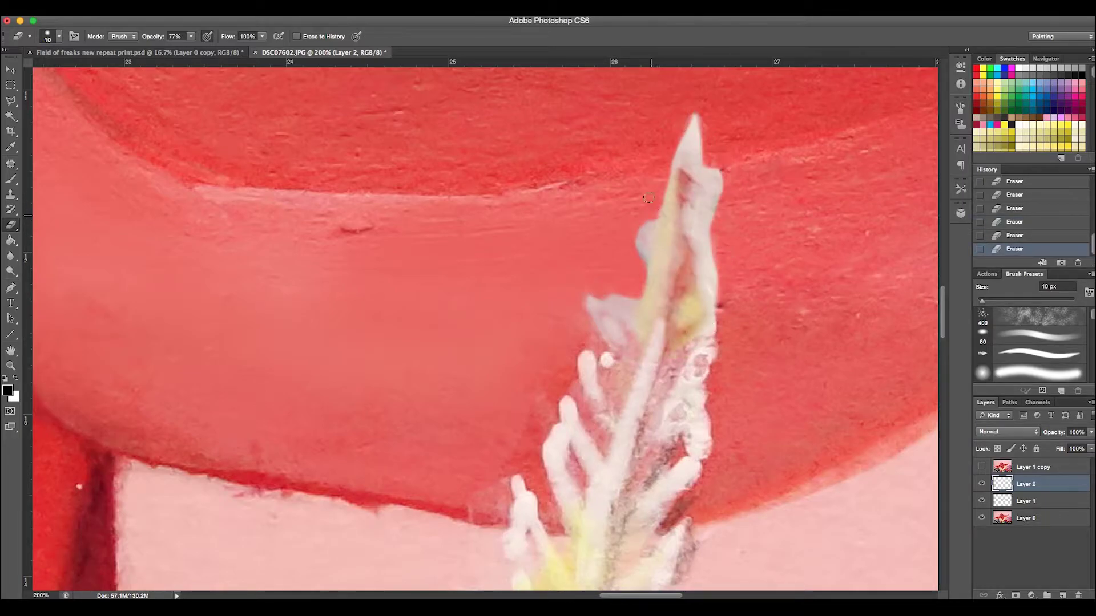
Sample the iris purple and paint over its light band on Layer 1 with a 25 px brush.
key("h")
left_click_drag(649, 197, 325, 268)
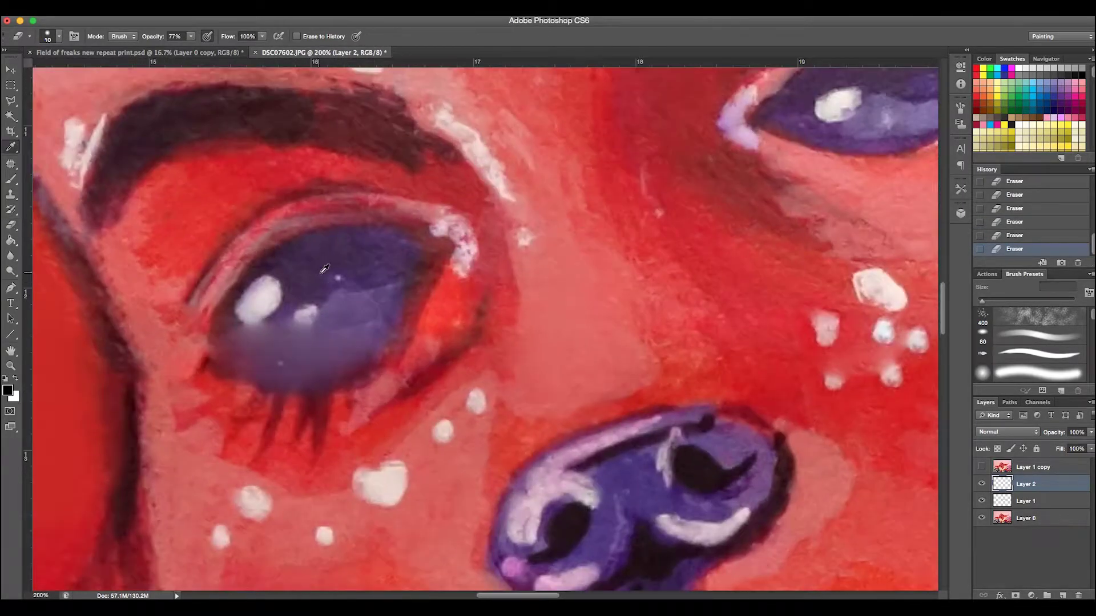
left_click(325, 268)
key("b")
key("alt+bracketleft")
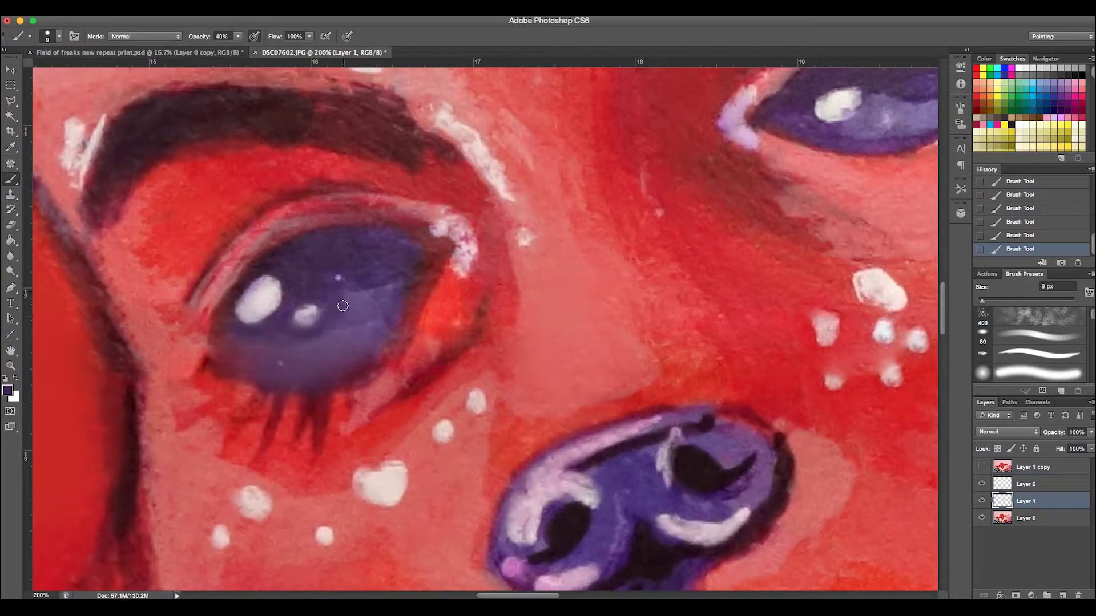
key("bracketright")
key("bracketright")
key("bracketright")
key("bracketright")
left_click_drag(343, 306, 359, 282)
left_click(450, 307, "alt")
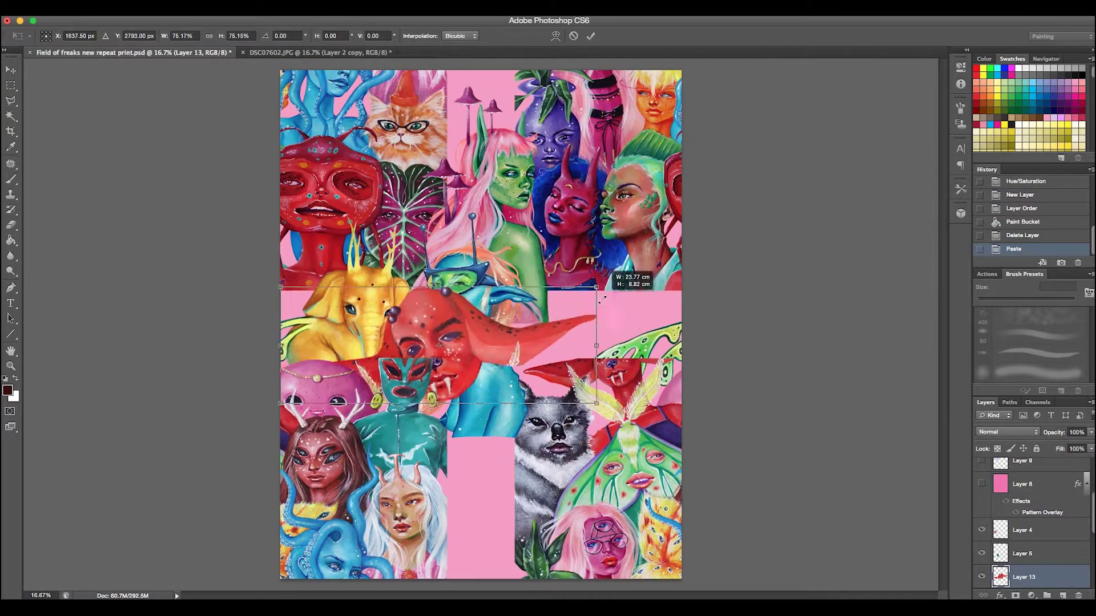
Move the pasted red bat girl into place in the print, nudging it slightly down.
left_click_drag(602, 299, 665, 316)
key("Return")
key("v")
key("ctrl+plus")
key("ctrl+plus")
key("ctrl+plus")
left_click_drag(465, 252, 473, 264)
Adjust the bat girl's Shadows colour balance and apply it.
key("ctrl+b")
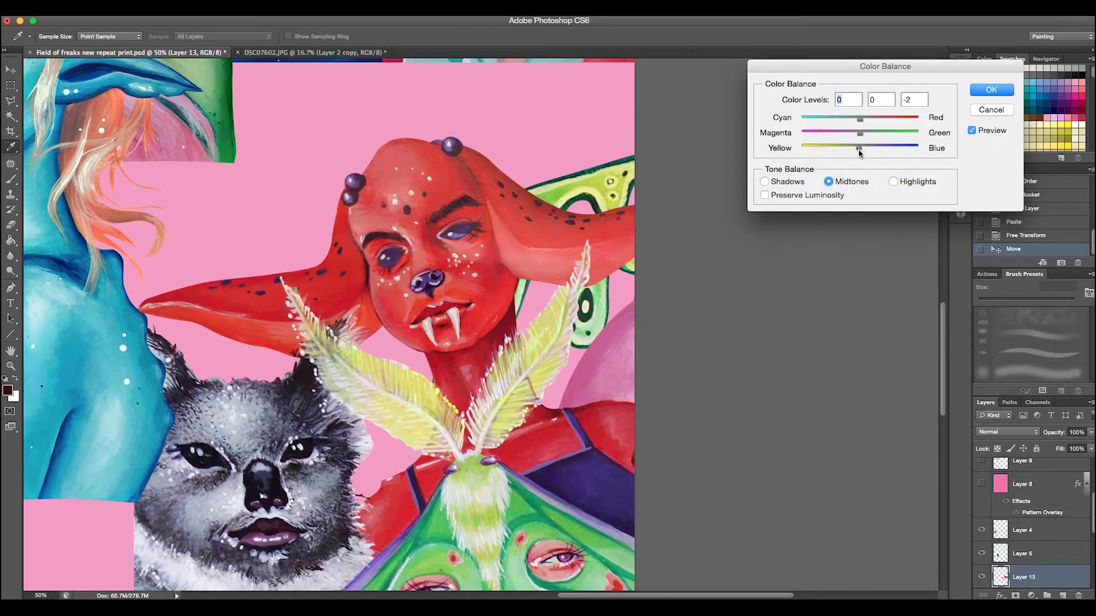
key("ctrl+1")
left_click(978, 94)
key("ctrl+u")
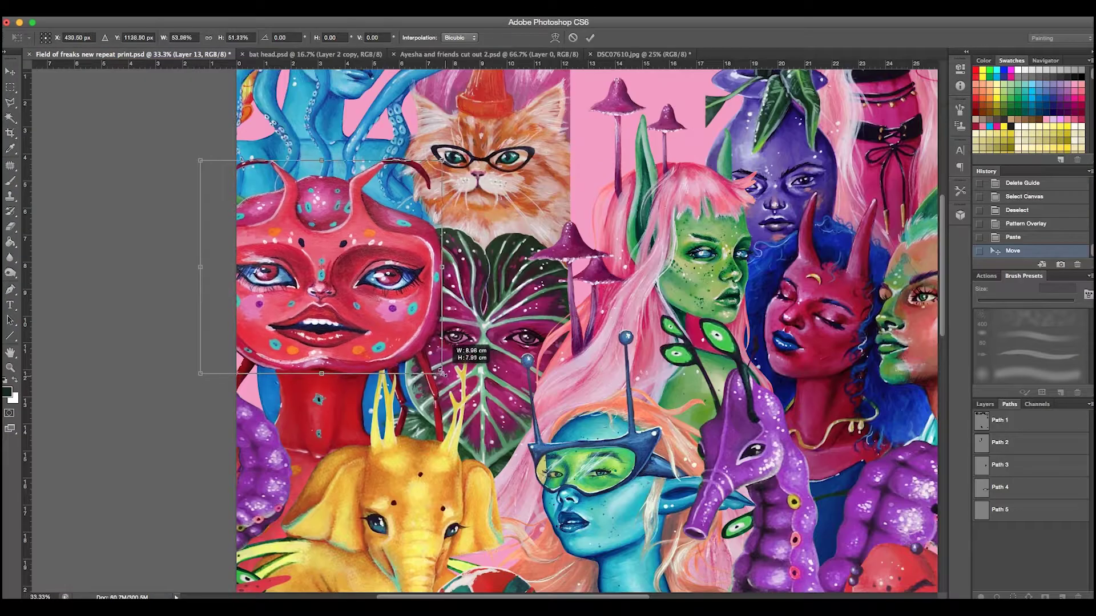
Commit the resized red face and shift its Cyan/Red colour balance to +6.
key("Return")
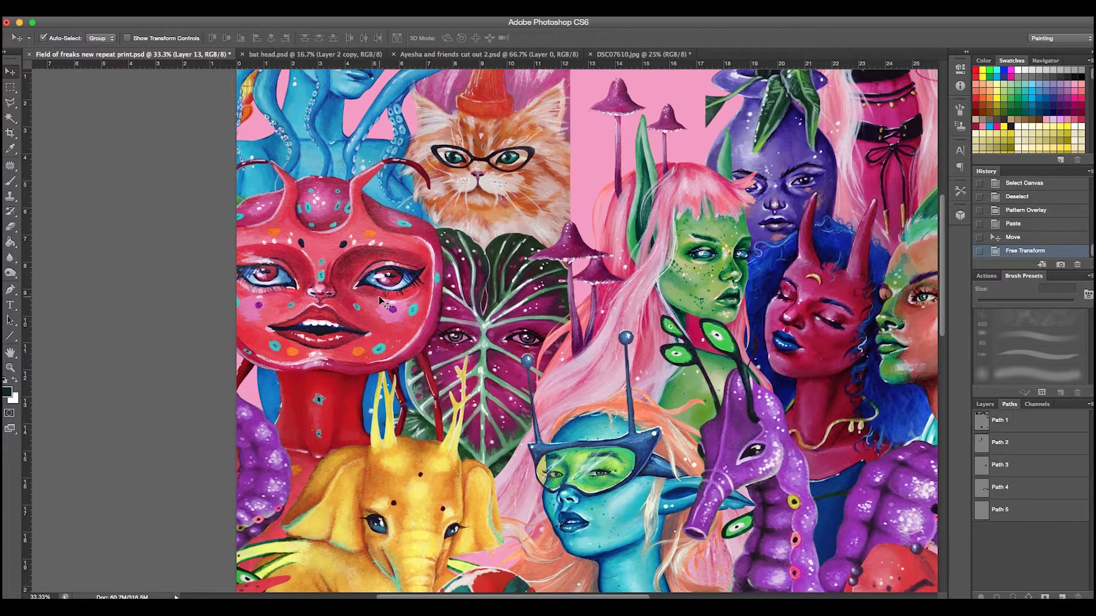
key("ctrl+b")
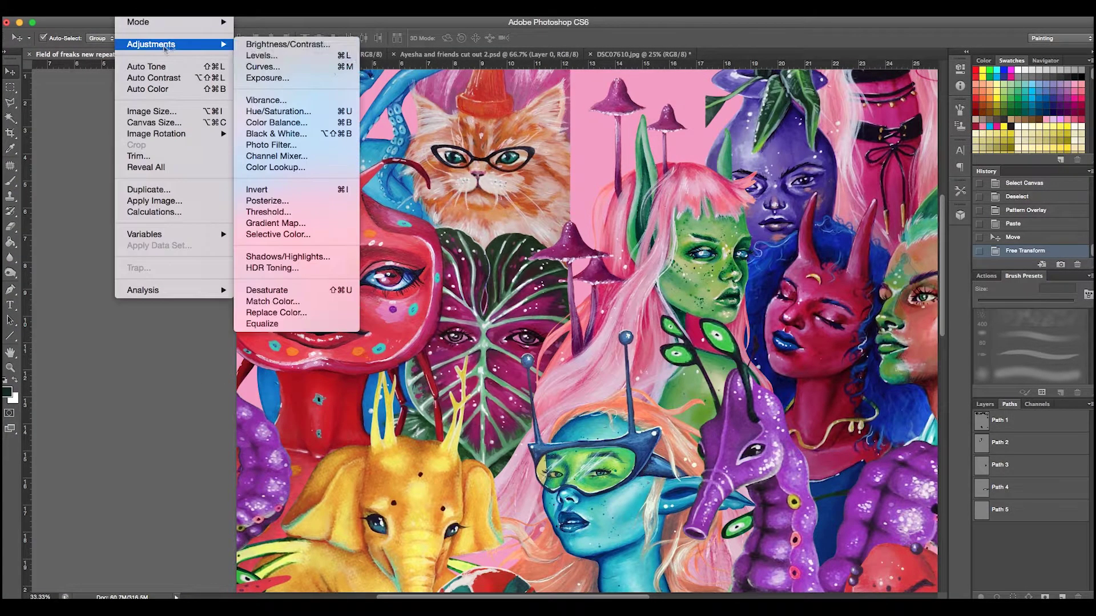
left_click_drag(859, 121, 866, 122)
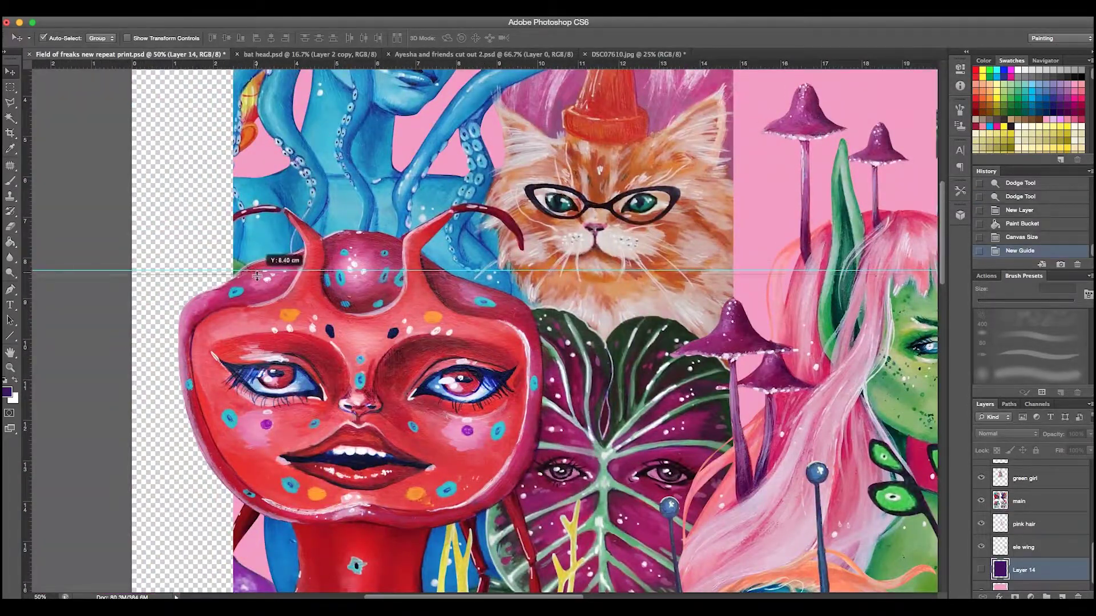
Add a horizontal guide and select the face part overhanging the artwork's left edge on Layer 13.
left_click_drag(257, 275, 257, 275)
key("super+equal")
key("super+equal")
key("super+equal")
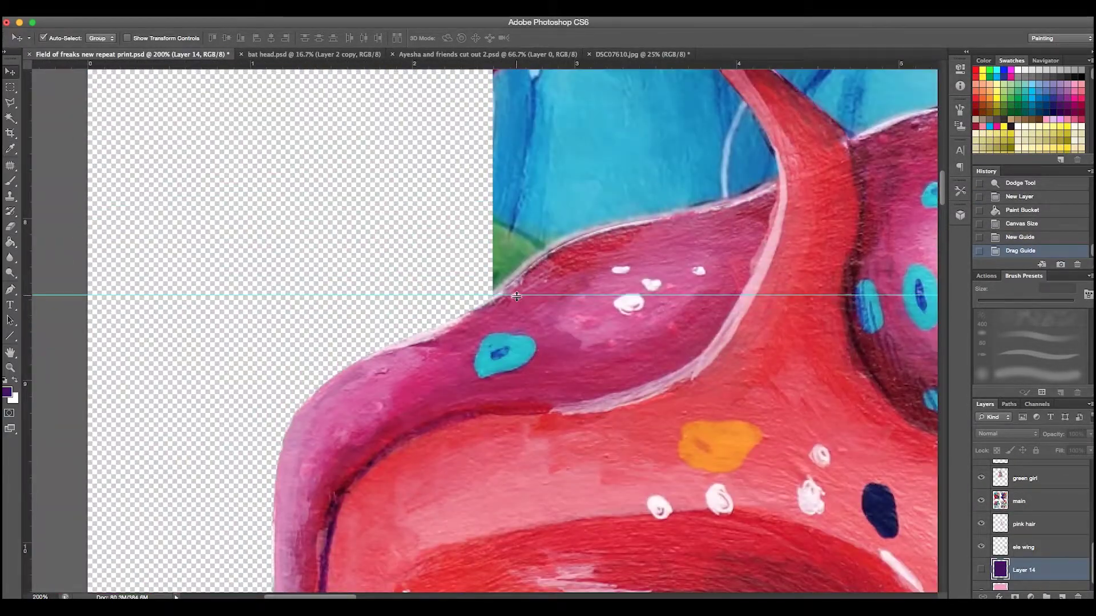
left_click(517, 296)
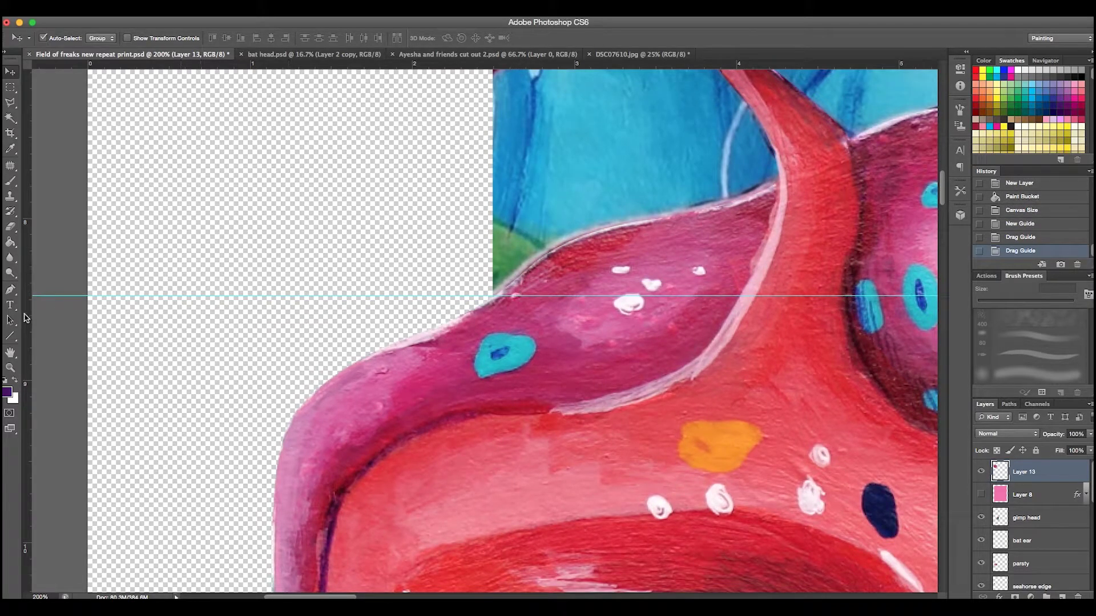
scroll(493, 339, "down", 5)
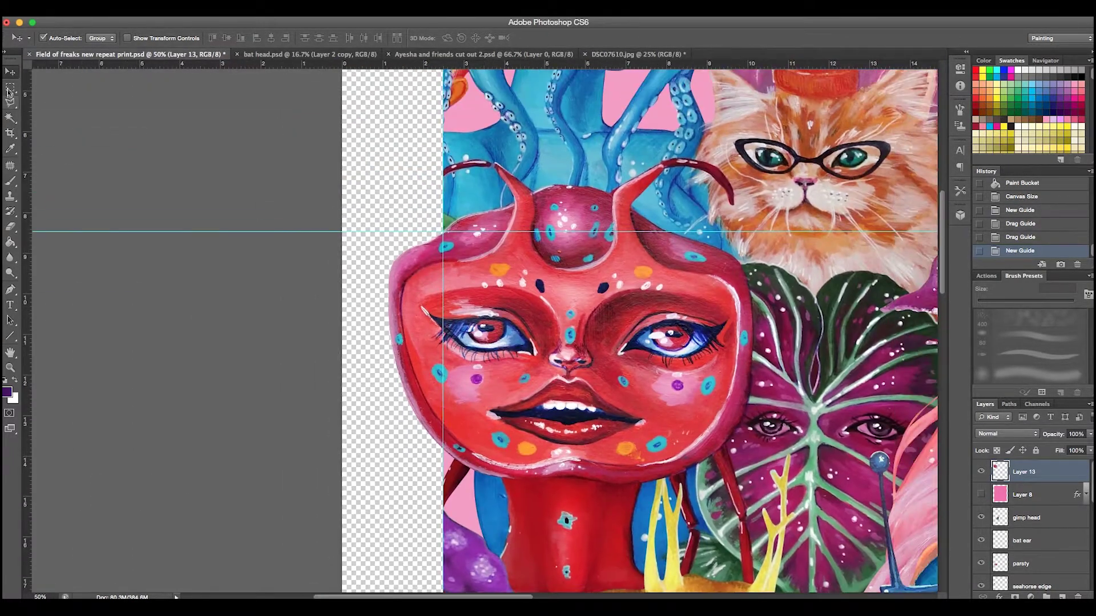
left_click(10, 88)
left_click_drag(374, 210, 458, 394)
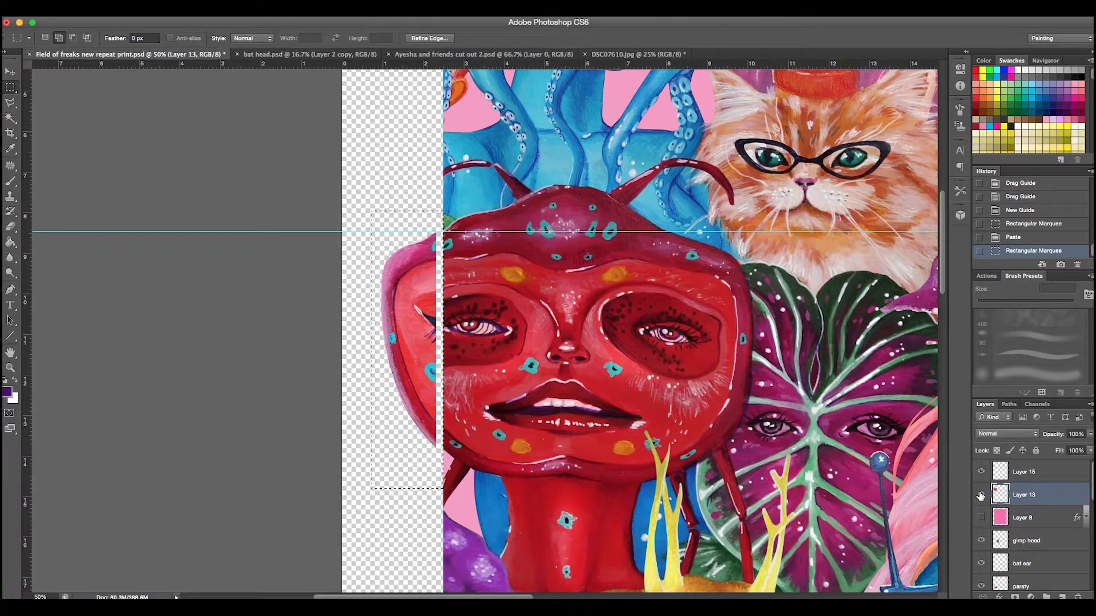
left_click(981, 495)
left_click(981, 495)
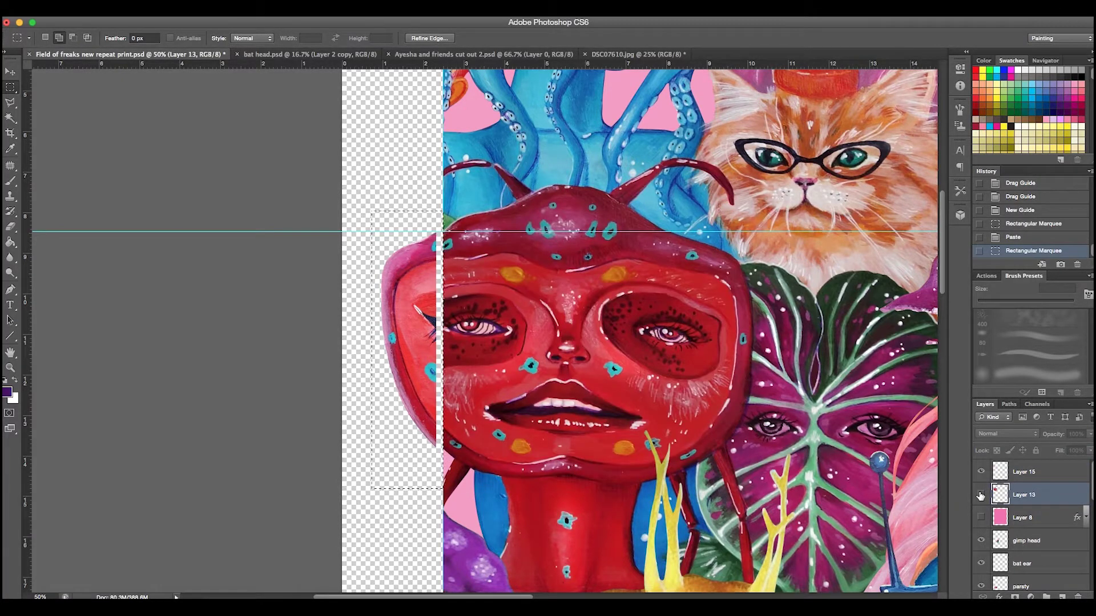
left_click(981, 495)
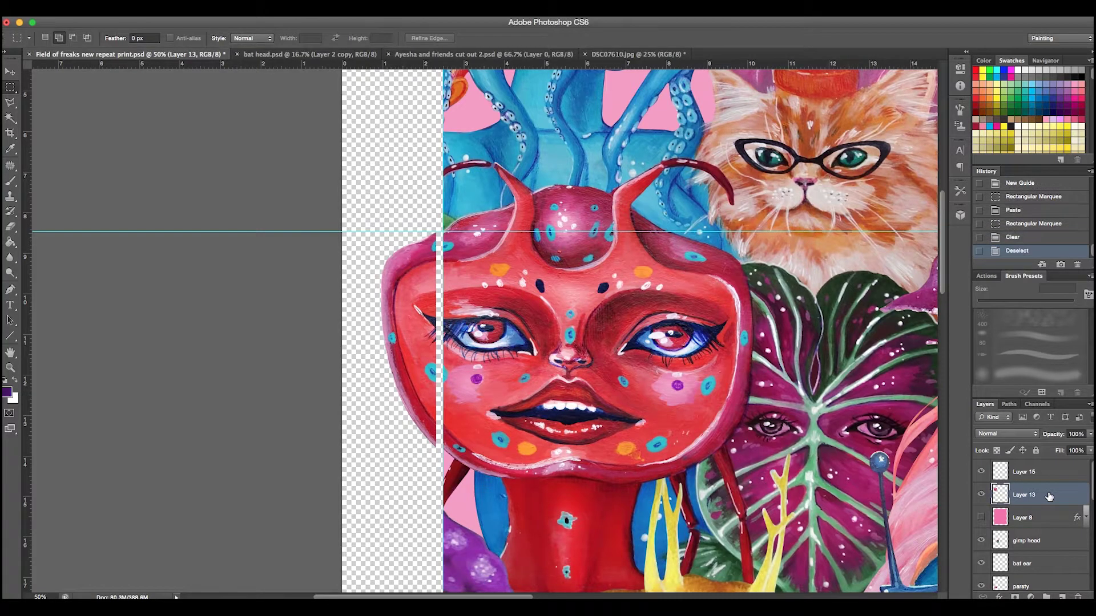
Move the separated red face fragment across to the artwork's right edge.
left_click_drag(735, 408, 429, 421)
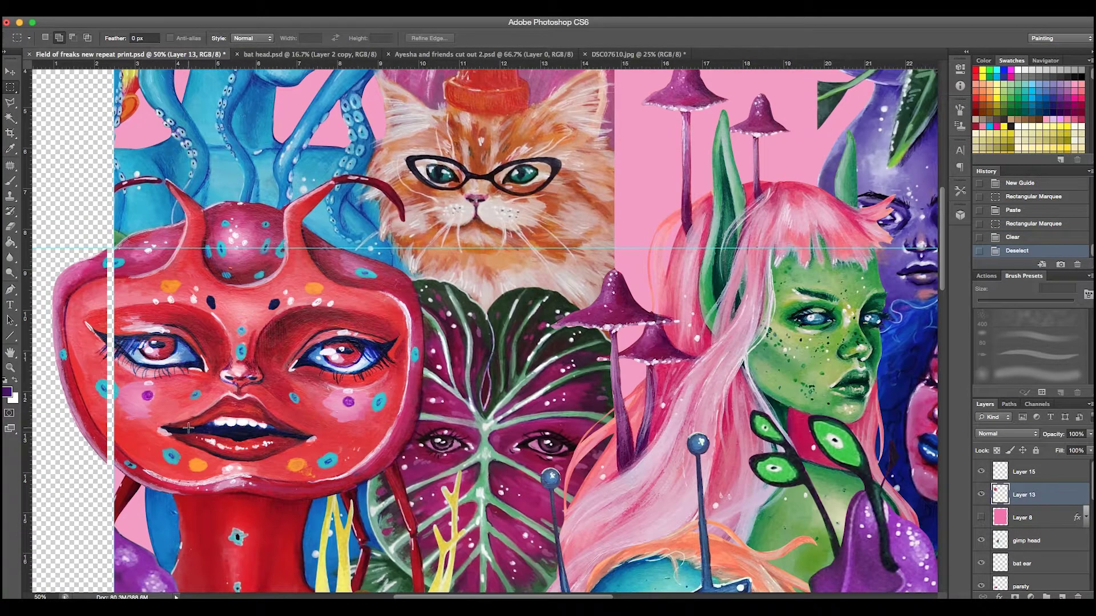
key("v")
left_click_drag(103, 380, 767, 393)
left_click_drag(826, 411, 300, 451)
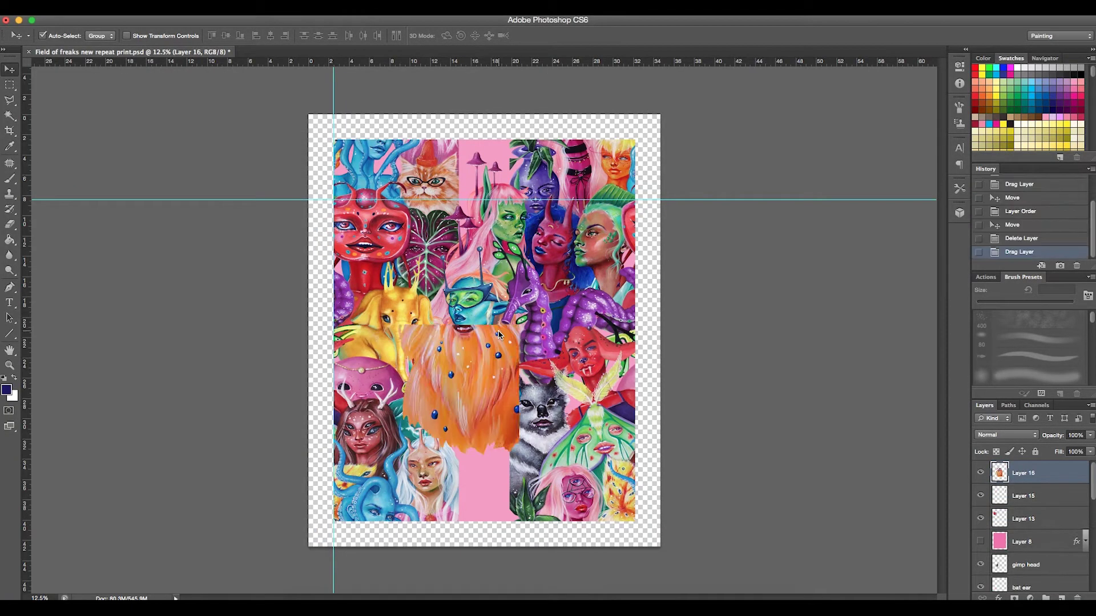
Place the orange bearded lady onto the print and shrink it to fit.
left_click_drag(491, 320, 515, 364)
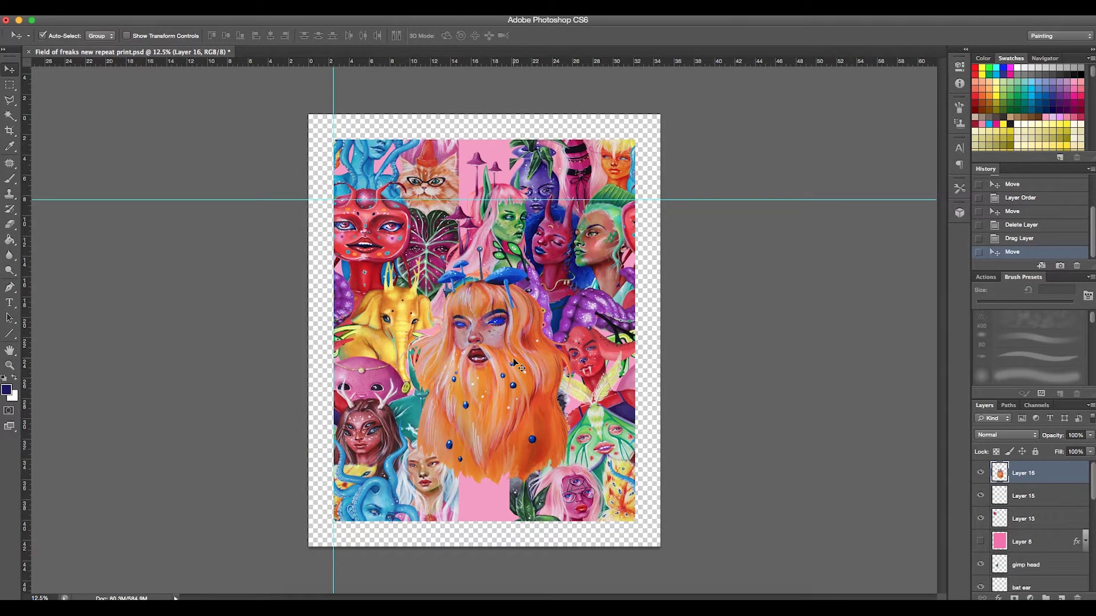
key("super+equal")
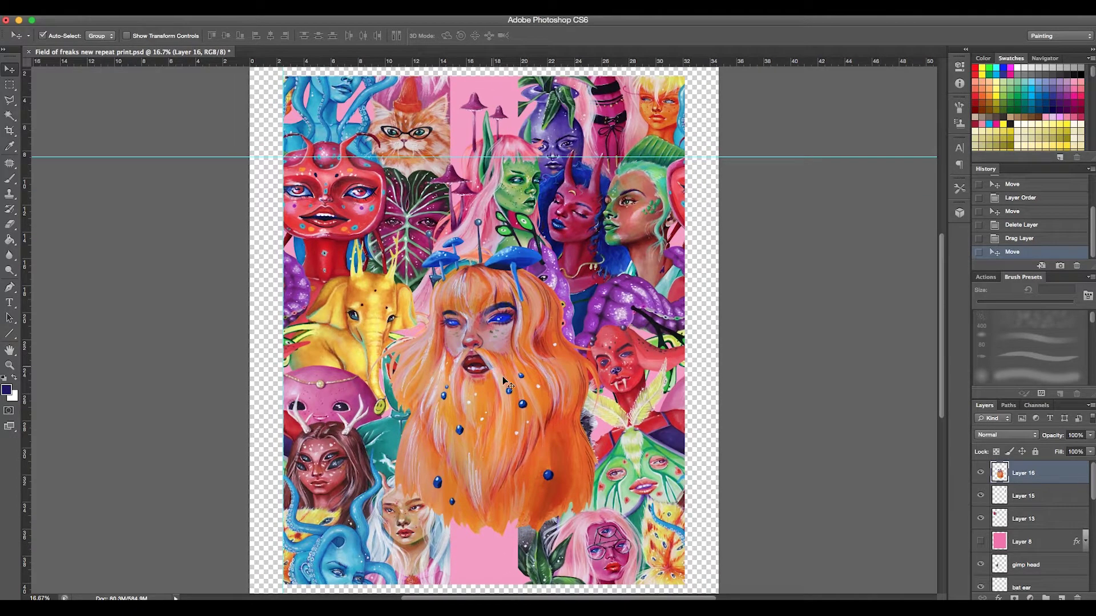
key("super+t")
left_click_drag(598, 240, 542, 368)
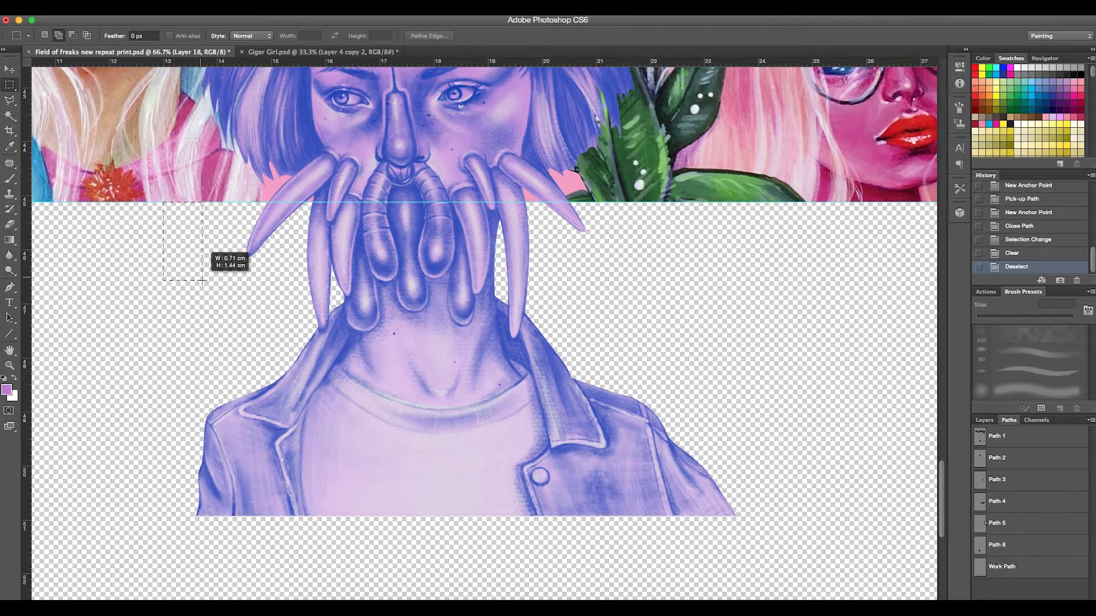
Copy the purple girl's lower body from Layer 18 and paste it as a new layer.
left_click_drag(202, 280, 820, 560)
left_click(984, 420)
left_click(1034, 489)
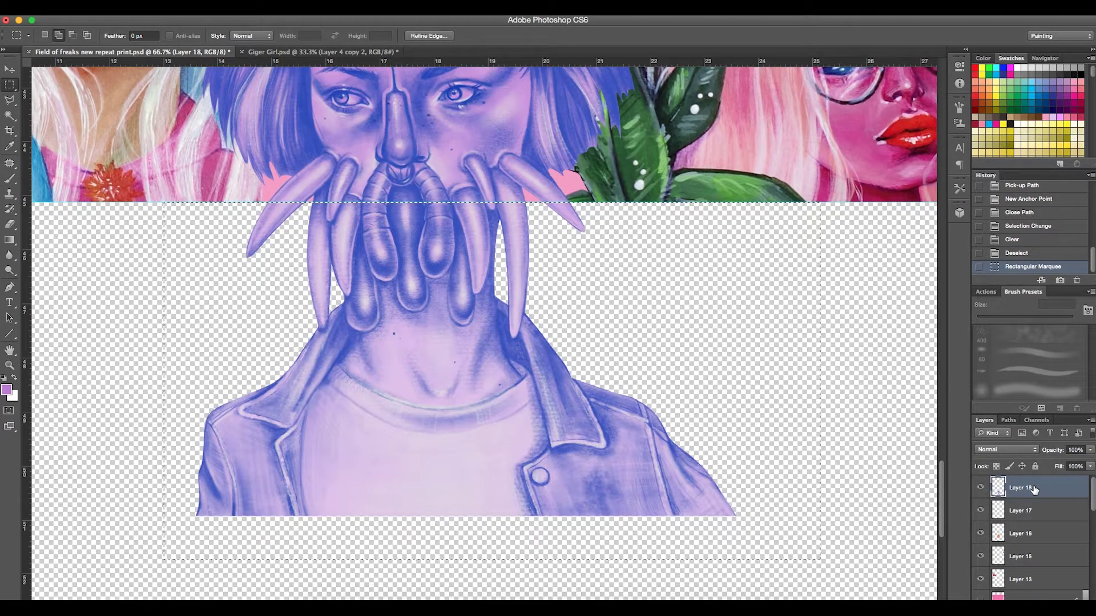
key("super+c")
key("super+v")
Try moving the pasted lower body toward the top, undoing the misplaced move.
key("super+minus")
key("super+minus")
key("super+minus")
key("v")
left_click_drag(482, 492, 445, 154)
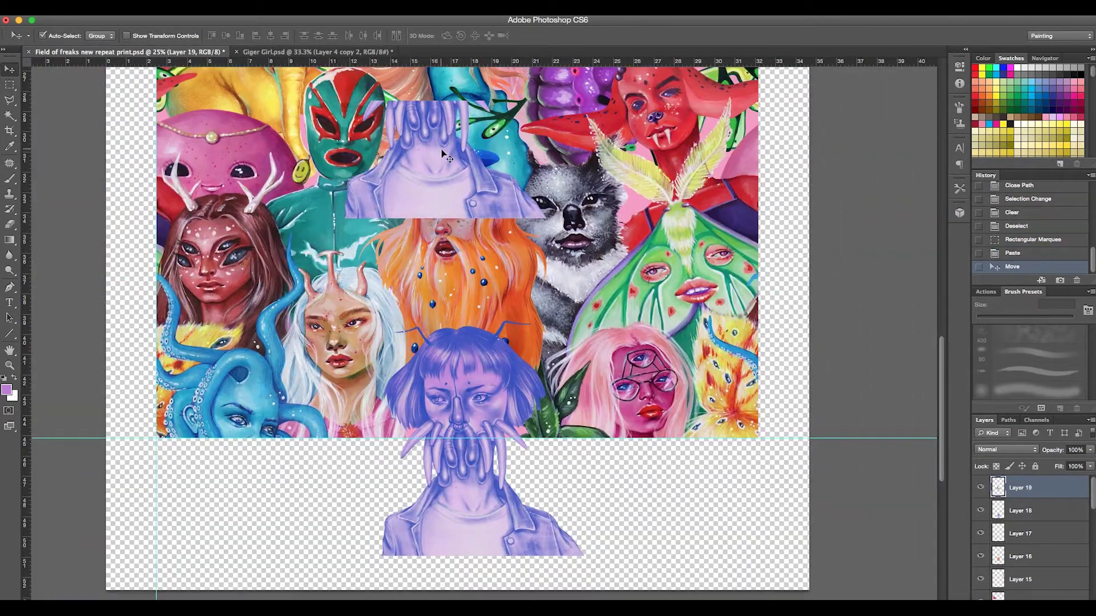
scroll(444, 155, "up", 5)
left_click_drag(457, 411, 456, 259)
key("super+alt+z")
key("super+alt+z")
scroll(520, 390, "down", 5)
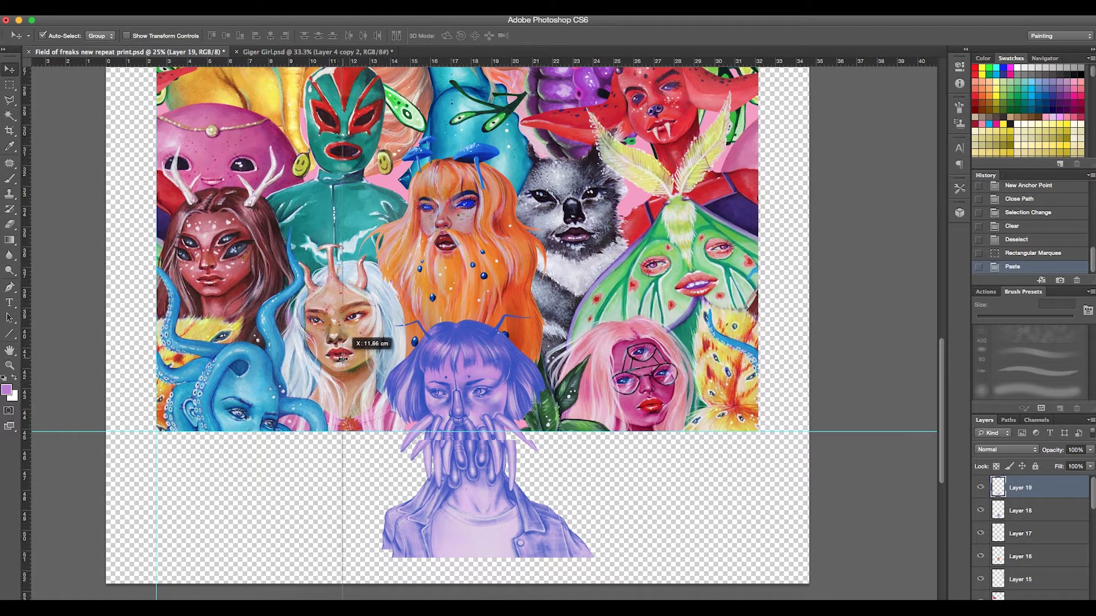
Add a vertical guide at 15.09 cm, move the lower body up 38.03 cm, and check the seam.
left_click_drag(411, 393, 413, 394)
key("super+plus")
key("super+plus")
key("super+plus")
key("super+plus")
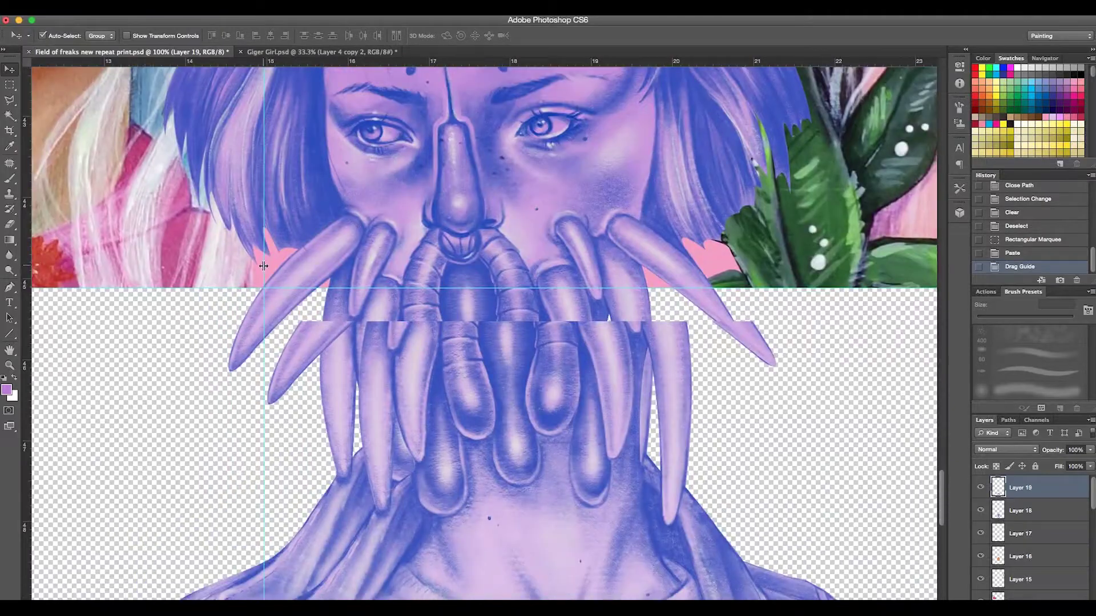
key("super+minus")
key("super+minus")
key("super+minus")
key("super+minus")
key("super+minus")
key("super+minus")
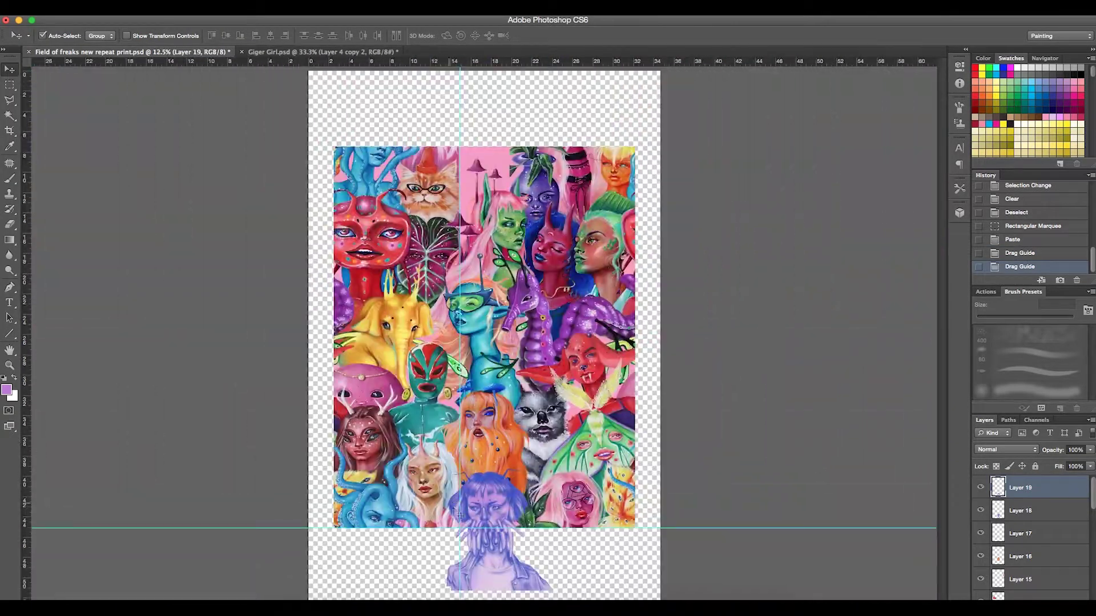
left_click_drag(487, 572, 487, 181)
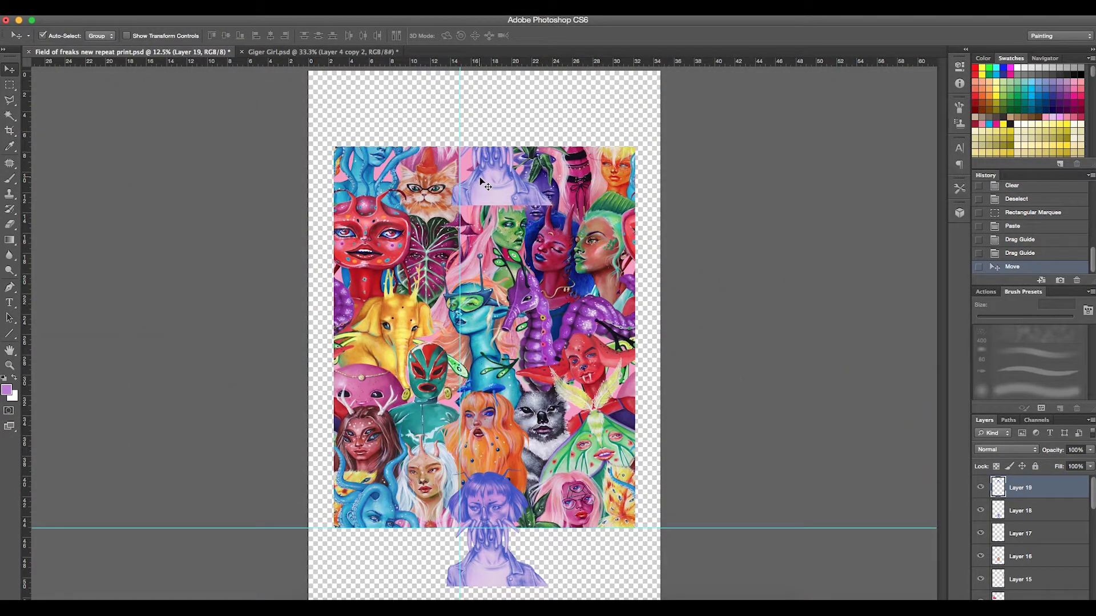
key("super+plus")
key("super+plus")
key("super+plus")
key("super+plus")
scroll(463, 254, "up", 5)
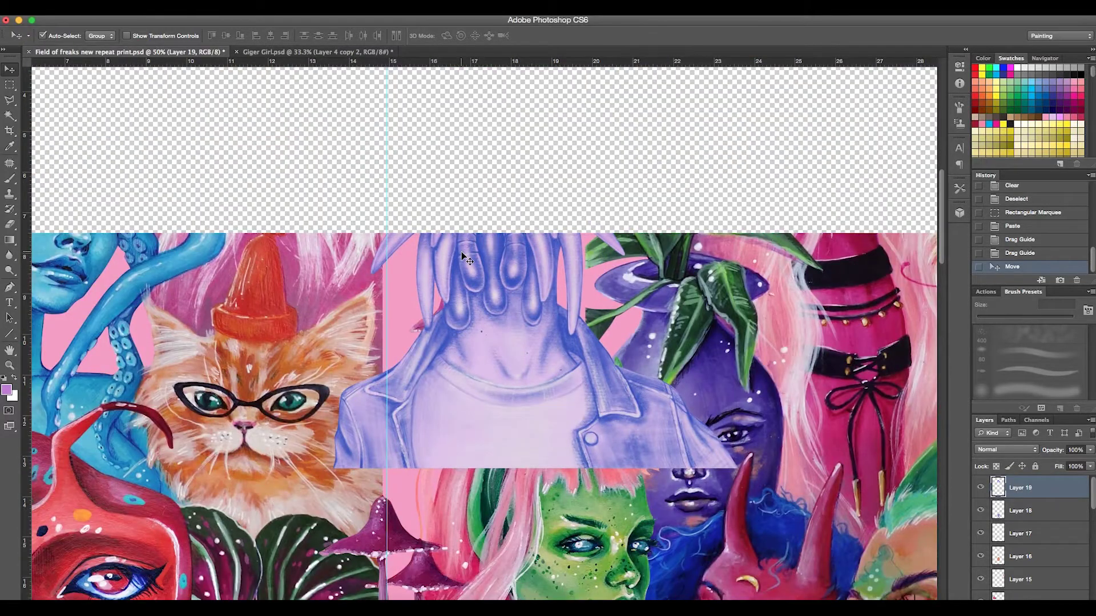
key("super+plus")
key("super+plus")
scroll(366, 278, "up", 5)
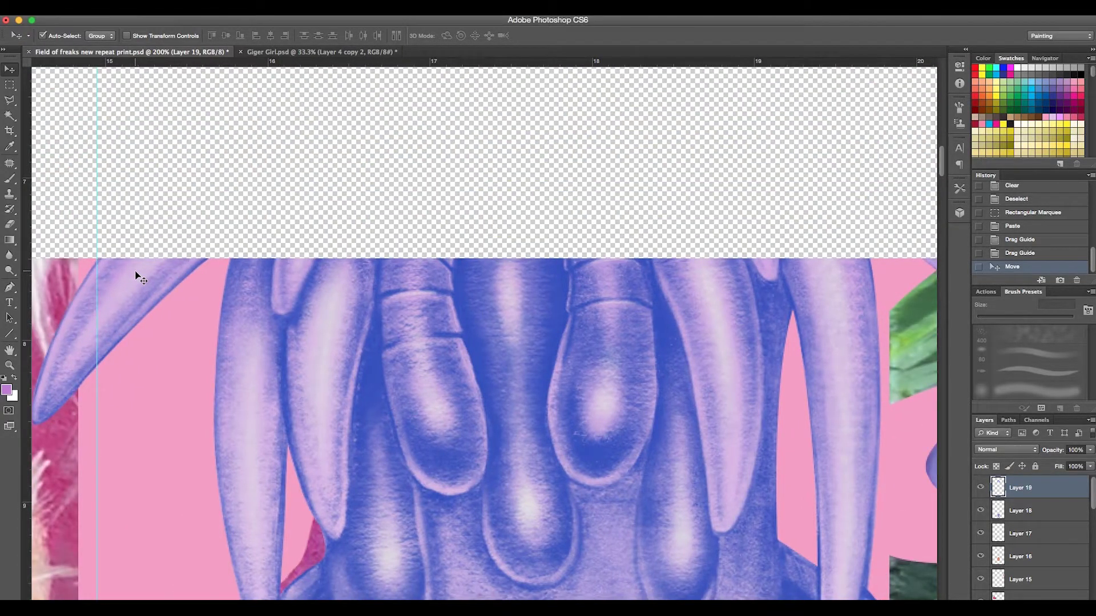
left_click(436, 220)
key("super+minus")
key("super+minus")
key("super+minus")
key("super+minus")
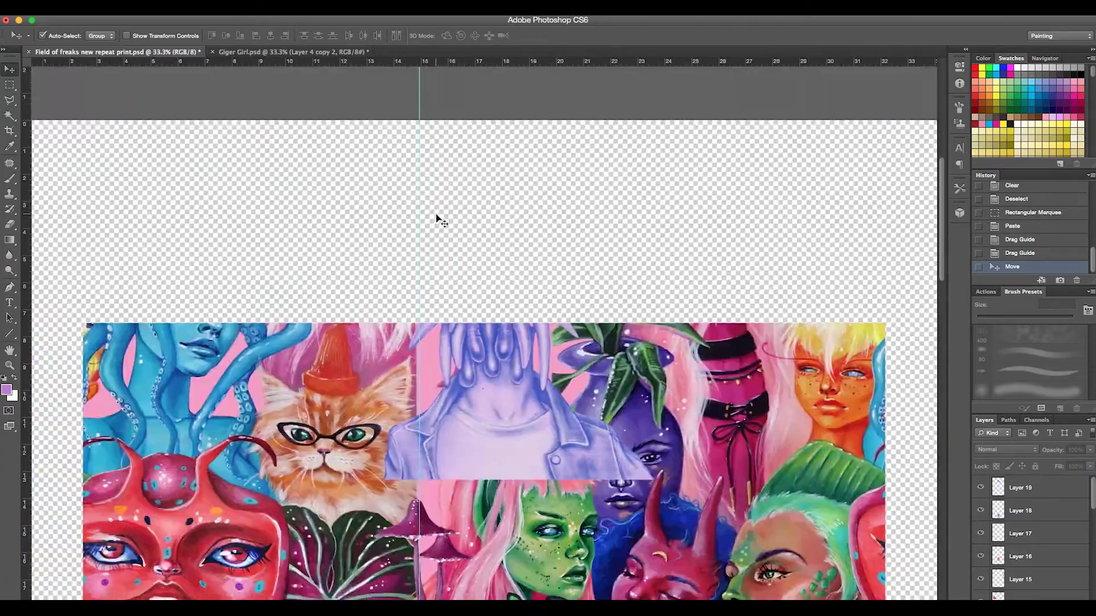